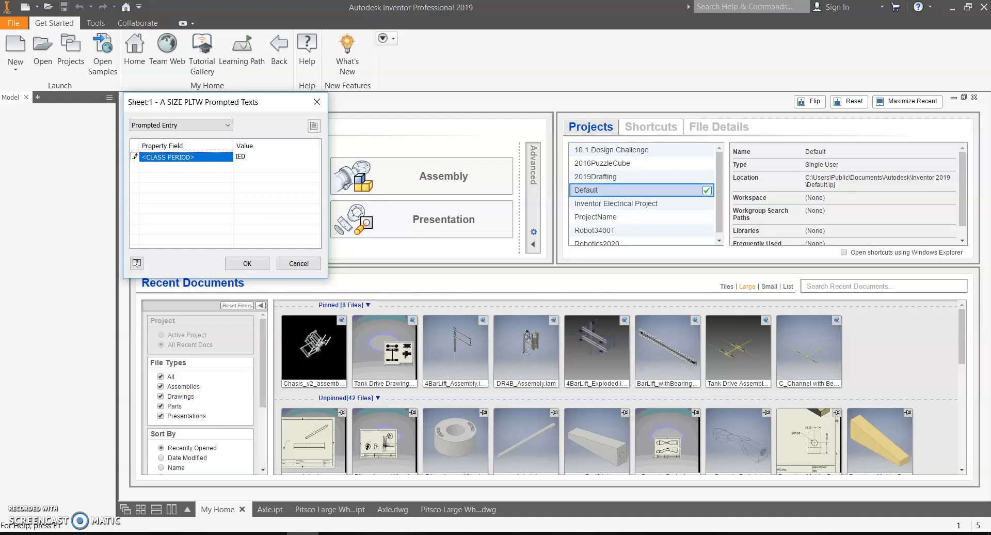
Step: Enter IED as the class period and confirm the new A SIZE PLTW drawing
{"action": "left_click", "coordinate": [247, 263]}
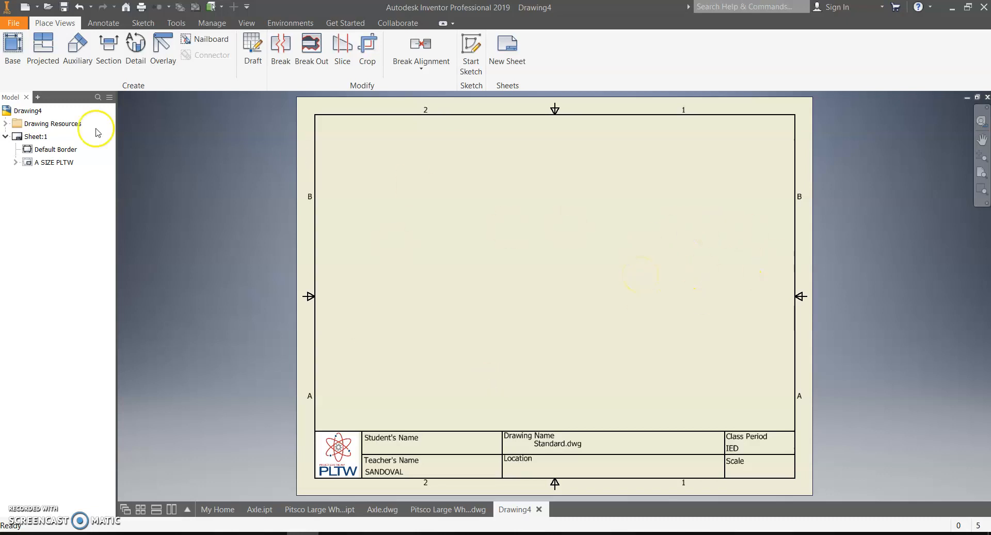
Step: Start a base view of Pitsco Large Wheel.ipt from the Dragster2019 folder
{"action": "left_click", "coordinate": [10, 53]}
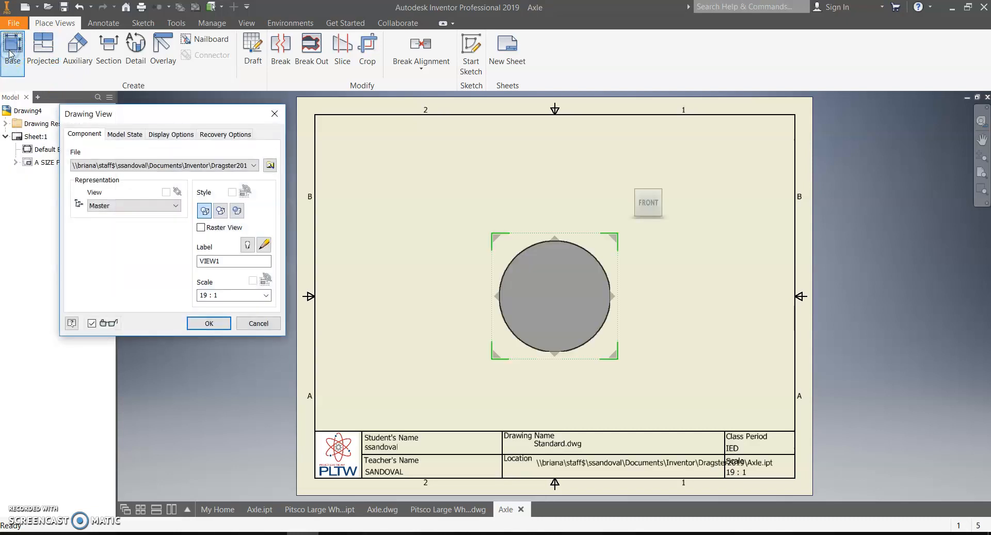
{"action": "left_click", "coordinate": [252, 165]}
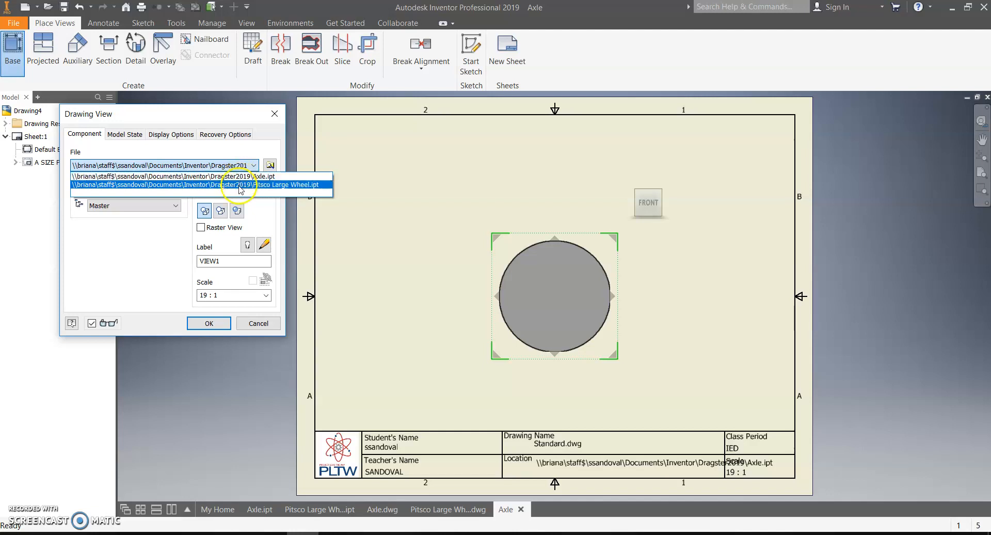
{"action": "left_click", "coordinate": [270, 166]}
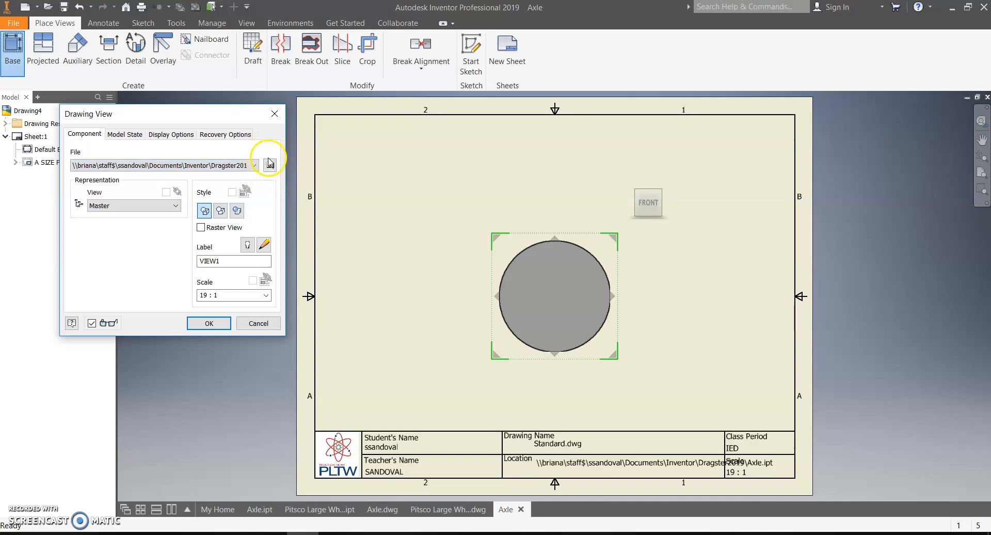
{"action": "left_click", "coordinate": [270, 164]}
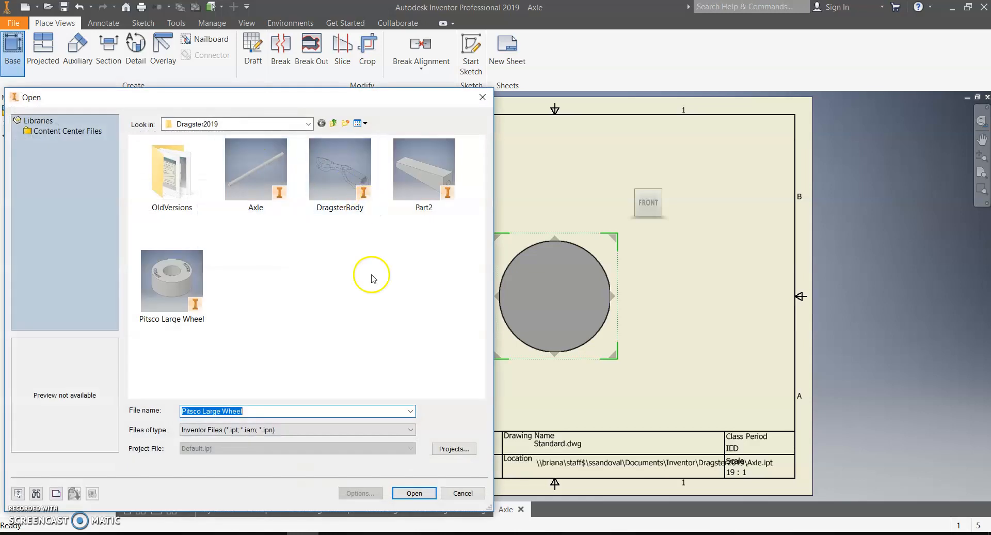
{"action": "left_click", "coordinate": [173, 272]}
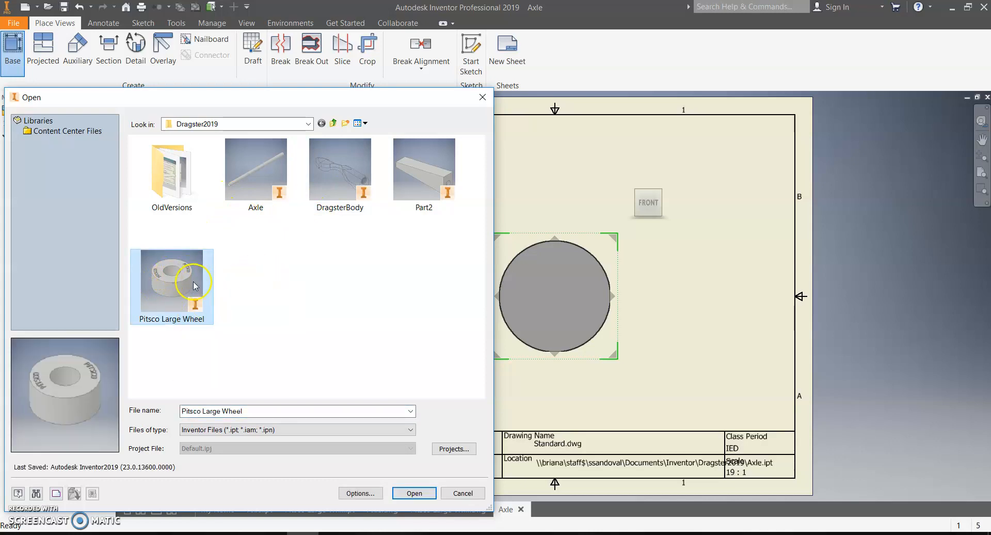
{"action": "left_click", "coordinate": [416, 493]}
{"action": "left_click_drag", "start_coordinate": [545, 301], "coordinate": [451, 320]}
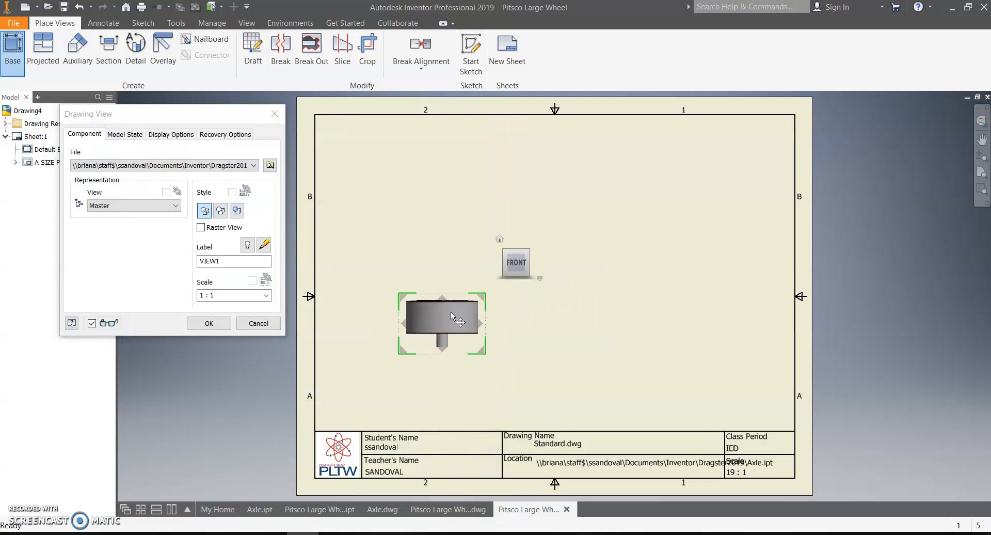
Step: Move the wheel view to the lower left and orient it to TOP so the wheel faces forward
{"action": "left_click_drag", "start_coordinate": [449, 312], "coordinate": [441, 329]}
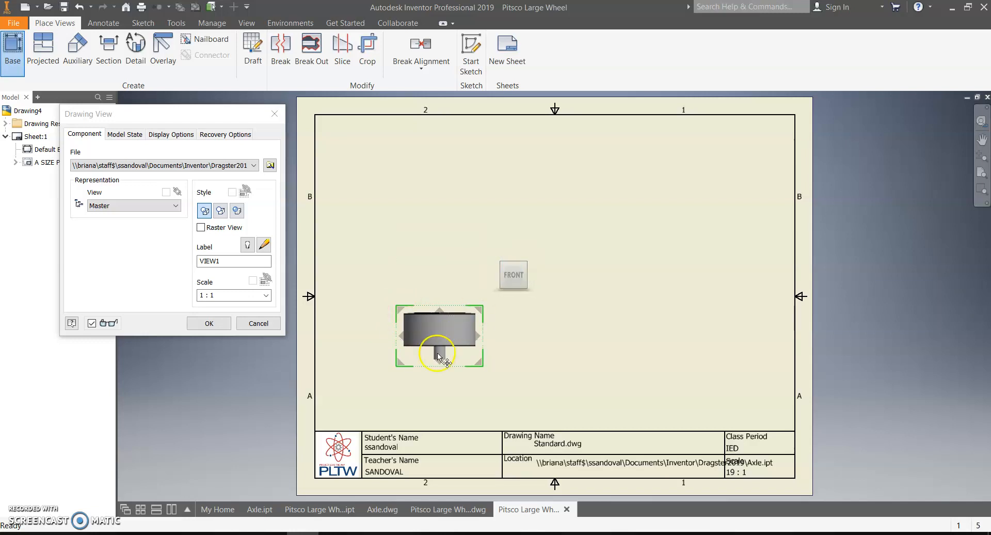
{"action": "mouse_move", "coordinate": [514, 272]}
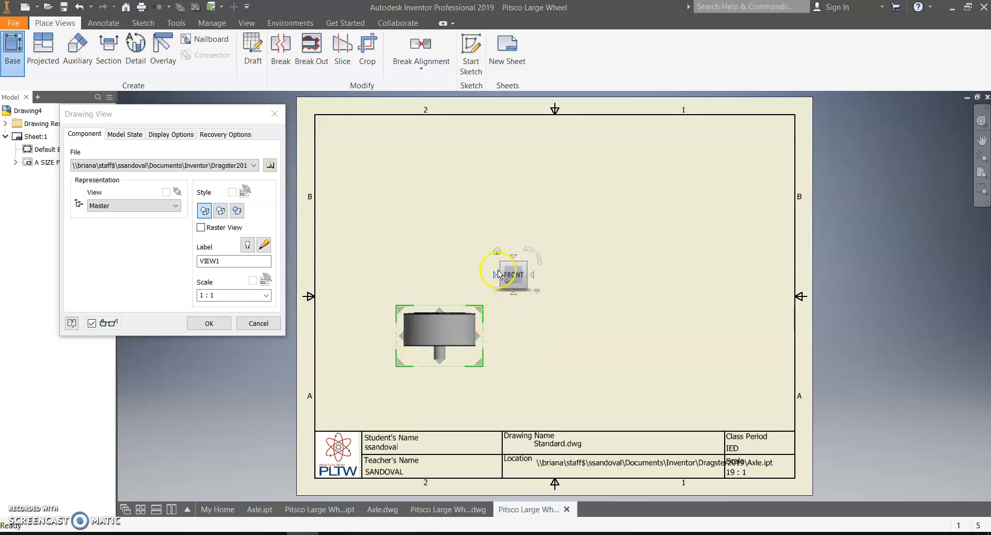
{"action": "left_click", "coordinate": [515, 257]}
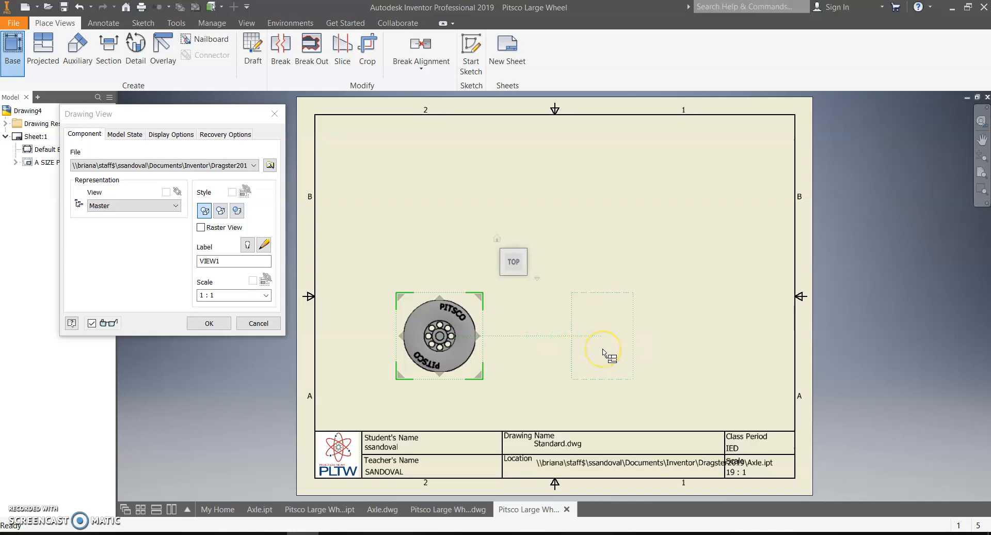
Step: Place a projected side view right of the front view, removing an unwanted top view
{"action": "left_click", "coordinate": [548, 345]}
{"action": "left_click", "coordinate": [618, 342]}
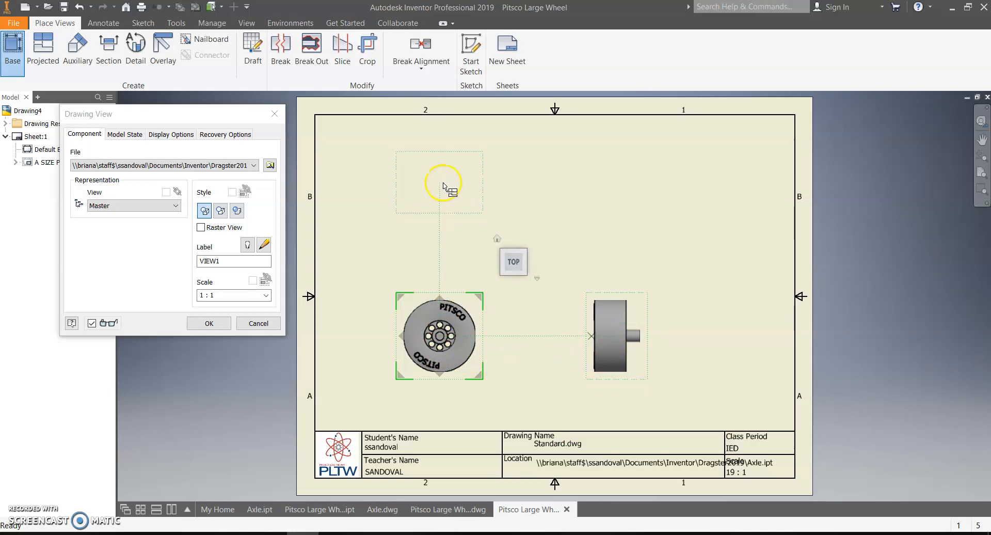
{"action": "left_click", "coordinate": [443, 183]}
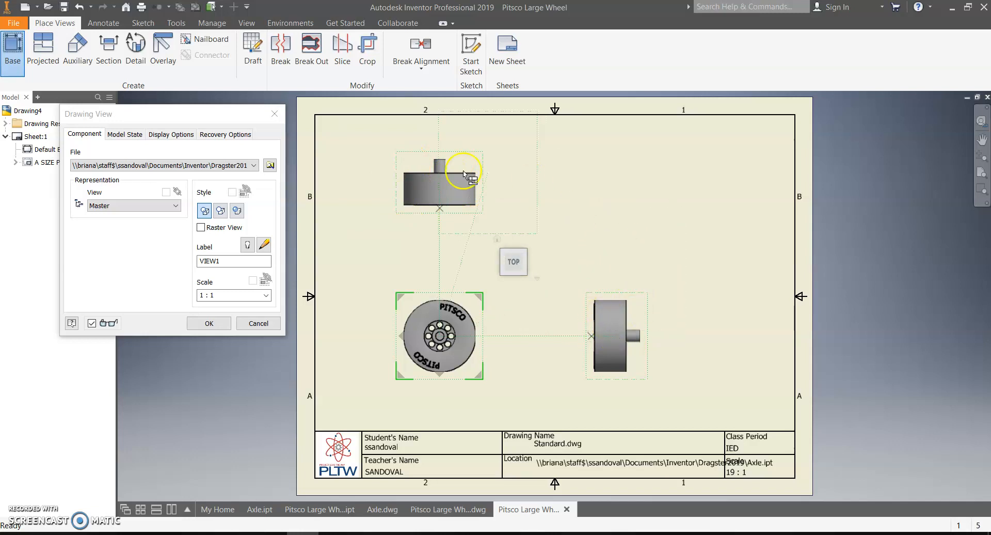
{"action": "left_click", "coordinate": [440, 209]}
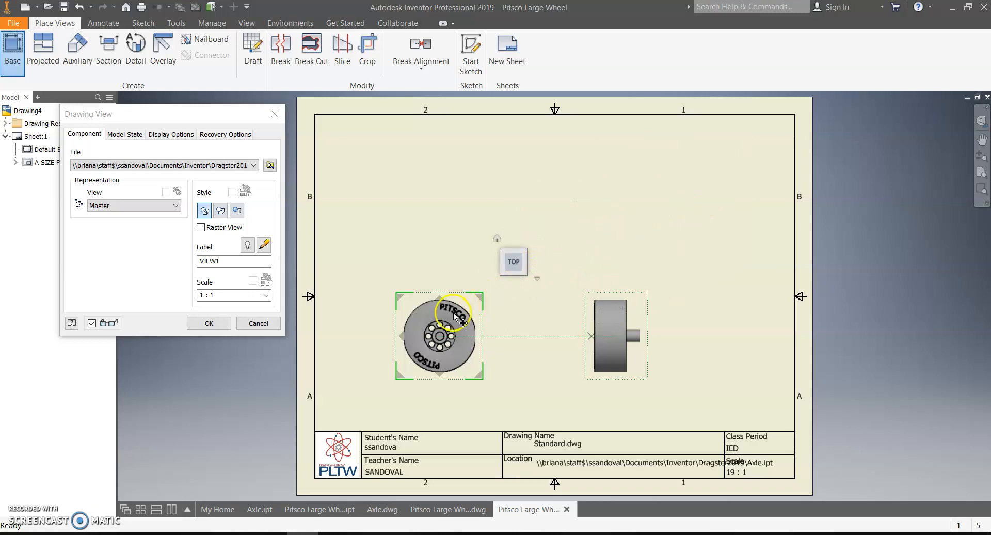
Step: Add an isometric view at the upper right and create all three views at scale 1
{"action": "left_click", "coordinate": [700, 207]}
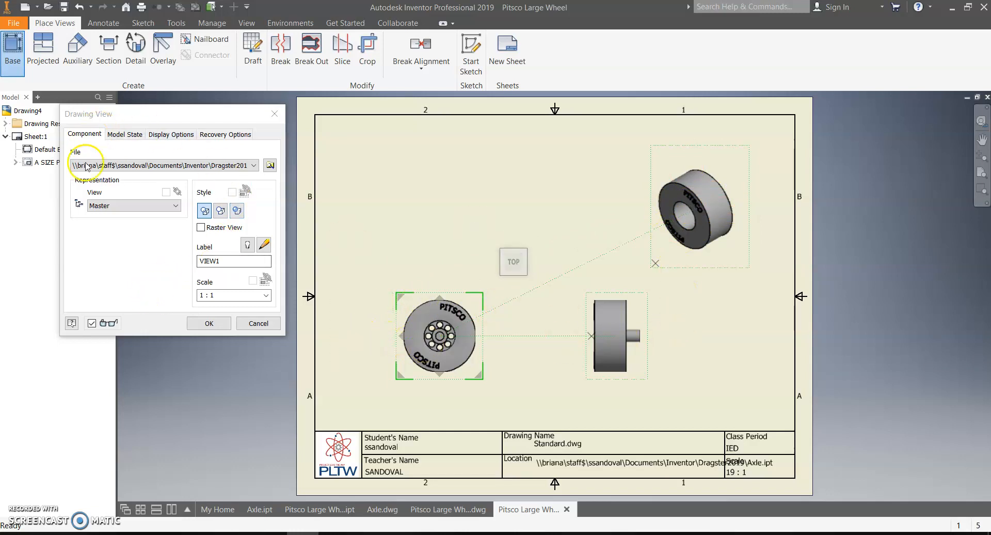
{"action": "left_click", "coordinate": [230, 294]}
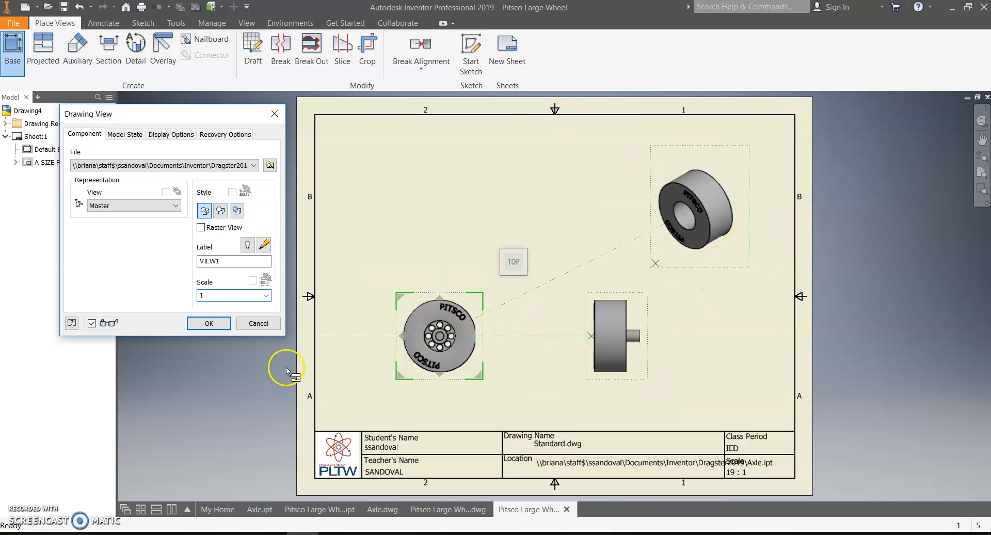
{"action": "left_click", "coordinate": [213, 324]}
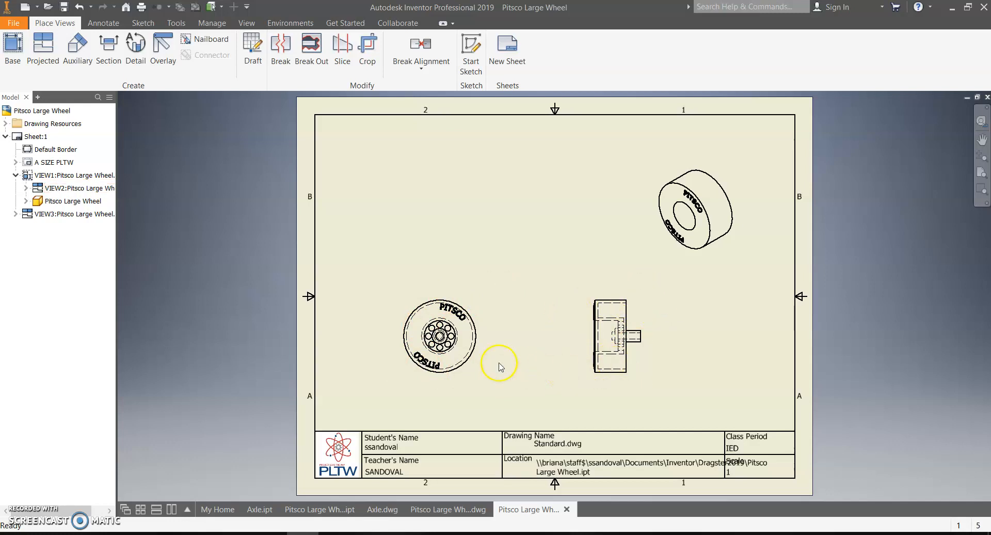
Step: Drag the side view closer to the front view and reposition the front view on the sheet
{"action": "scroll", "coordinate": [500, 366], "scroll_direction": "up", "scroll_amount": 2}
{"action": "scroll", "coordinate": [499, 367], "scroll_direction": "down", "scroll_amount": 2}
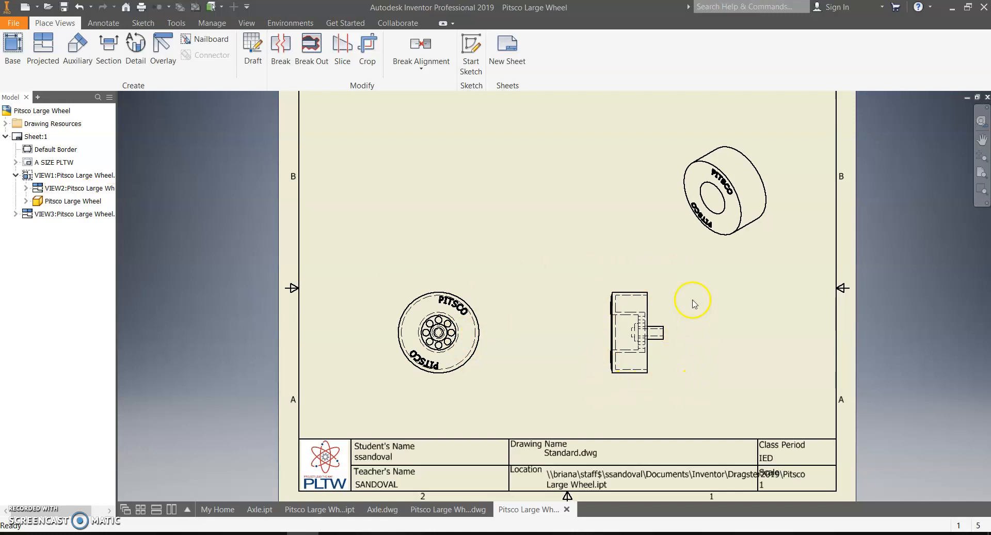
{"action": "left_click_drag", "start_coordinate": [676, 289], "coordinate": [611, 290]}
{"action": "left_click_drag", "start_coordinate": [493, 296], "coordinate": [449, 298]}
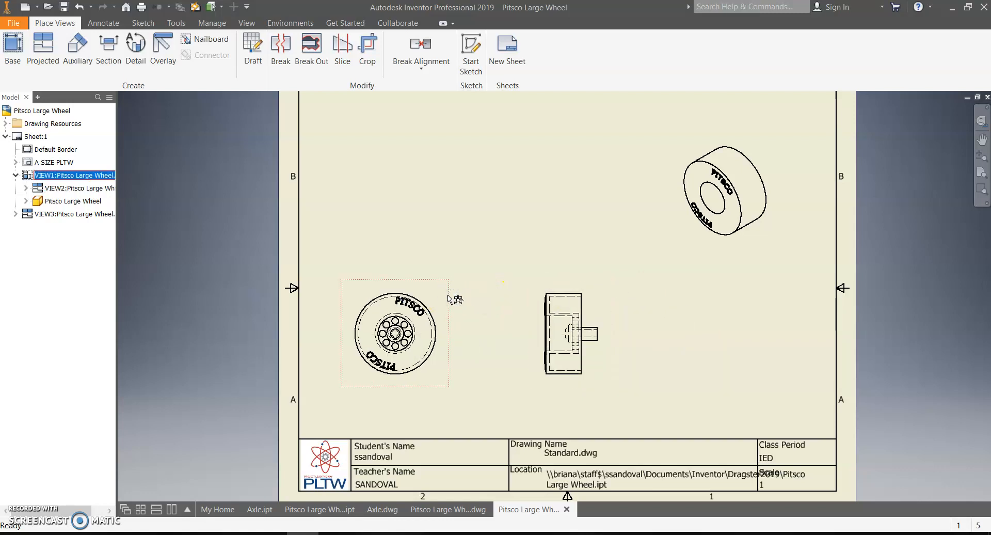
{"action": "left_click", "coordinate": [25, 61]}
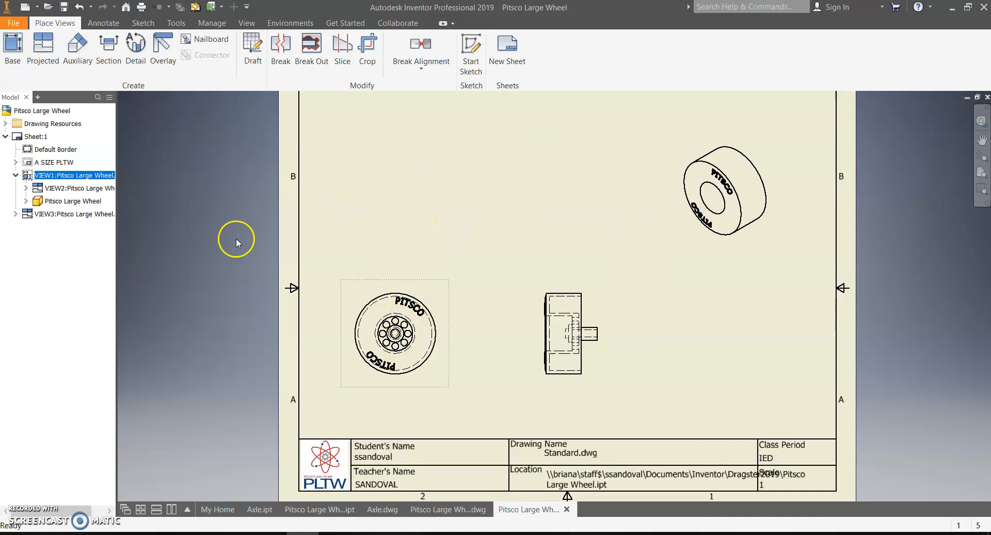
{"action": "left_click_drag", "start_coordinate": [448, 287], "coordinate": [479, 292]}
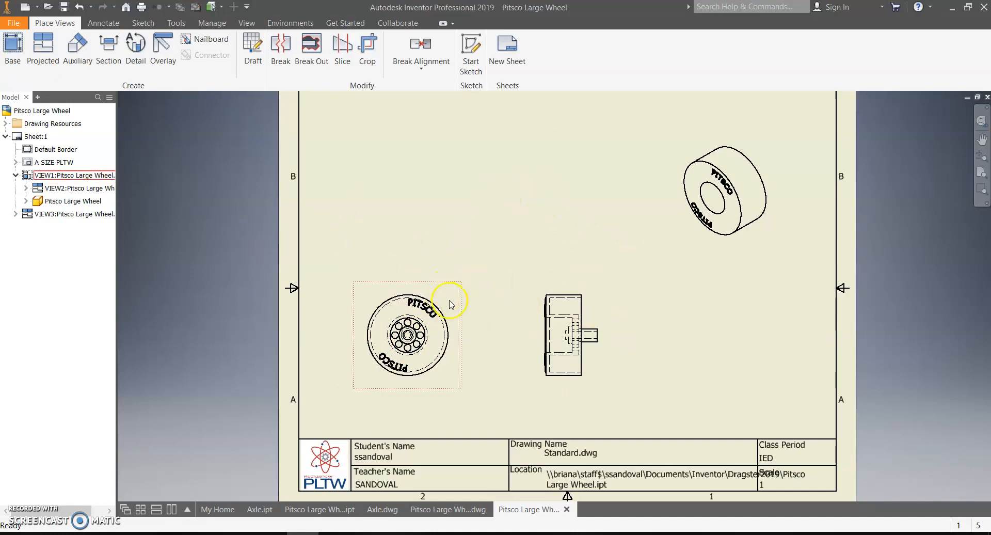
{"action": "scroll", "coordinate": [576, 291], "scroll_direction": "up", "scroll_amount": 3}
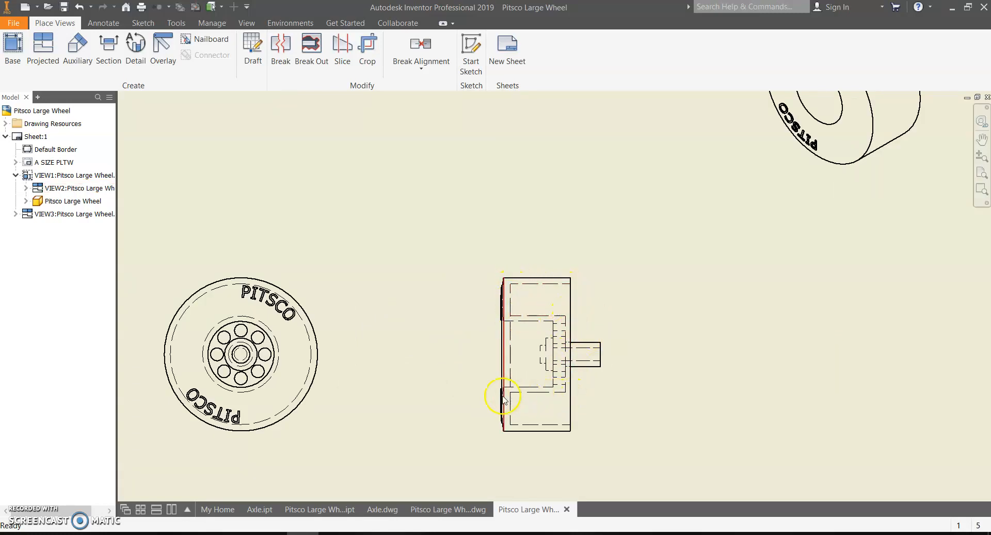
{"action": "scroll", "coordinate": [588, 409], "scroll_direction": "down", "scroll_amount": 2}
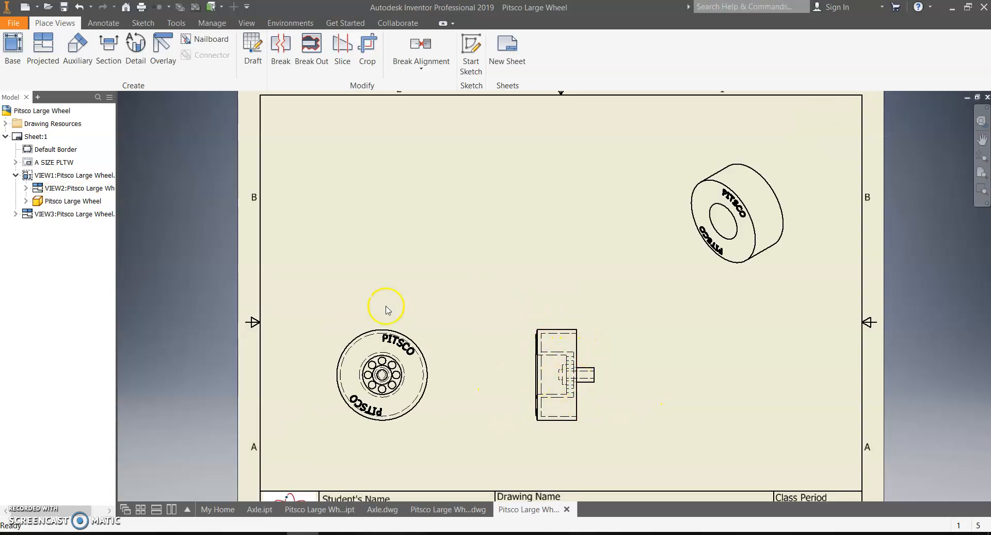
Step: Cut a vertical full section through the front view and place SECTION A-A right of the side view
{"action": "left_click", "coordinate": [108, 52]}
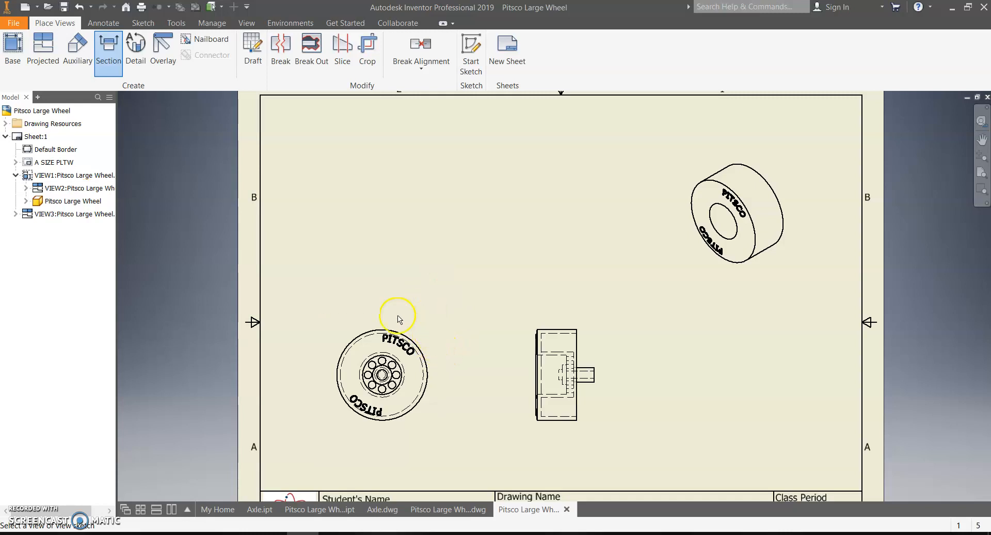
{"action": "left_click", "coordinate": [423, 340]}
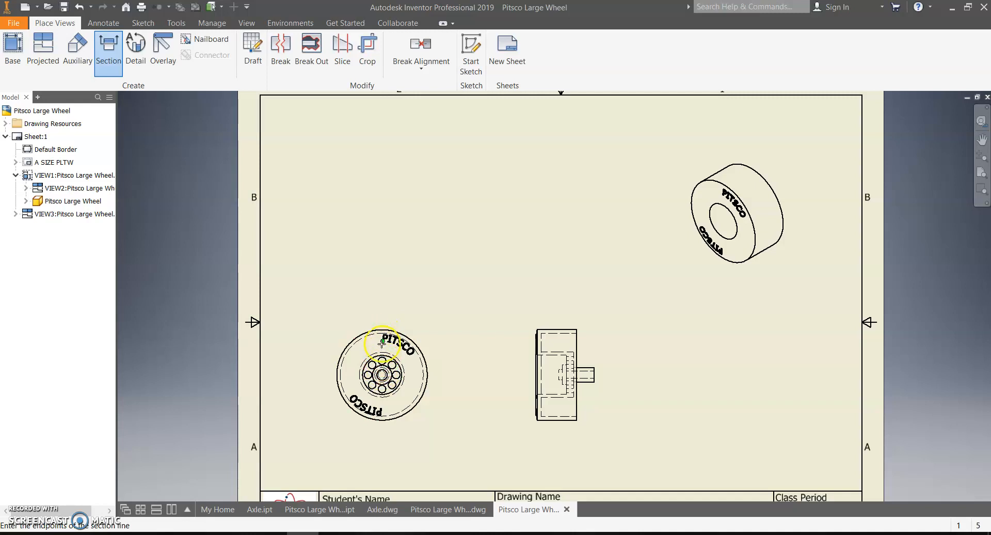
{"action": "left_click", "coordinate": [383, 314]}
{"action": "left_click", "coordinate": [379, 412]}
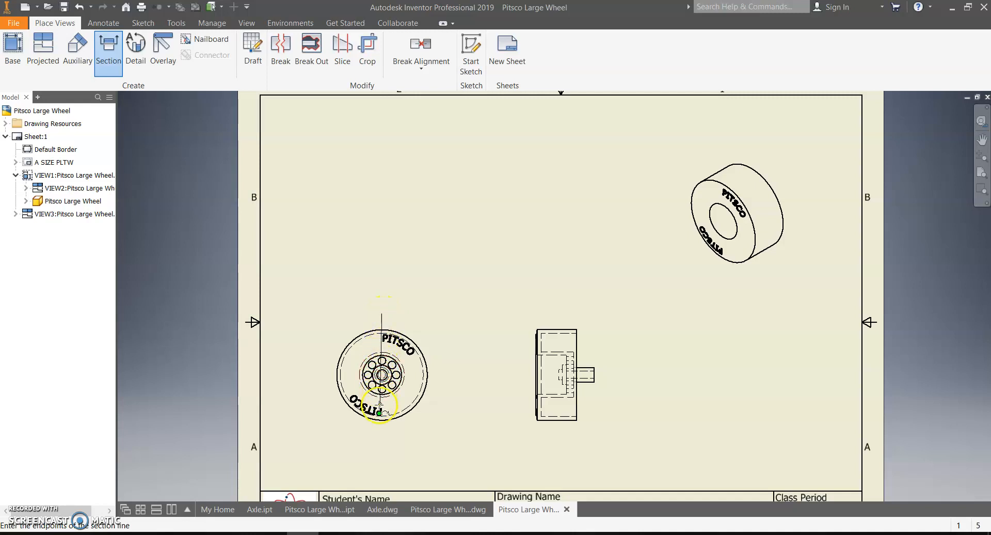
{"action": "left_click", "coordinate": [382, 440]}
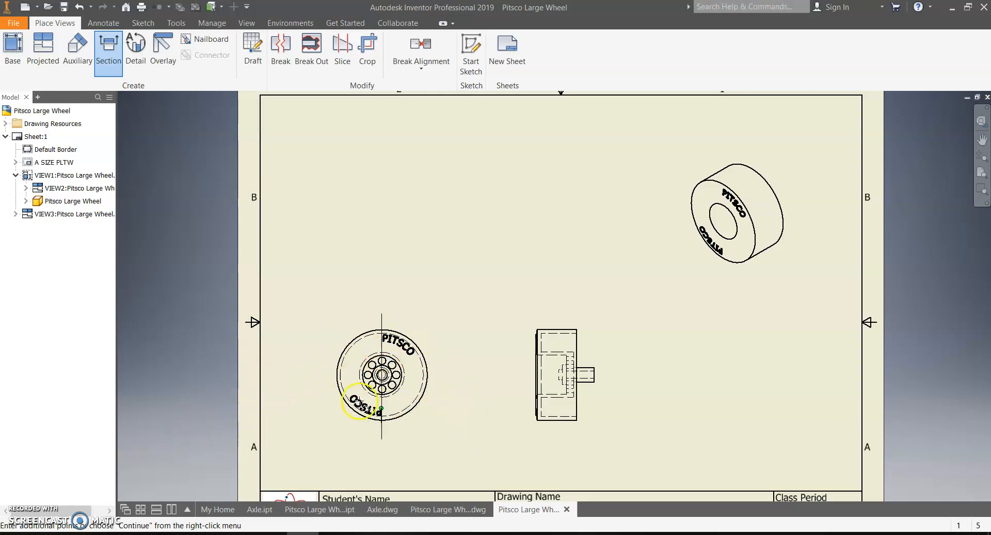
{"action": "right_click", "coordinate": [409, 429]}
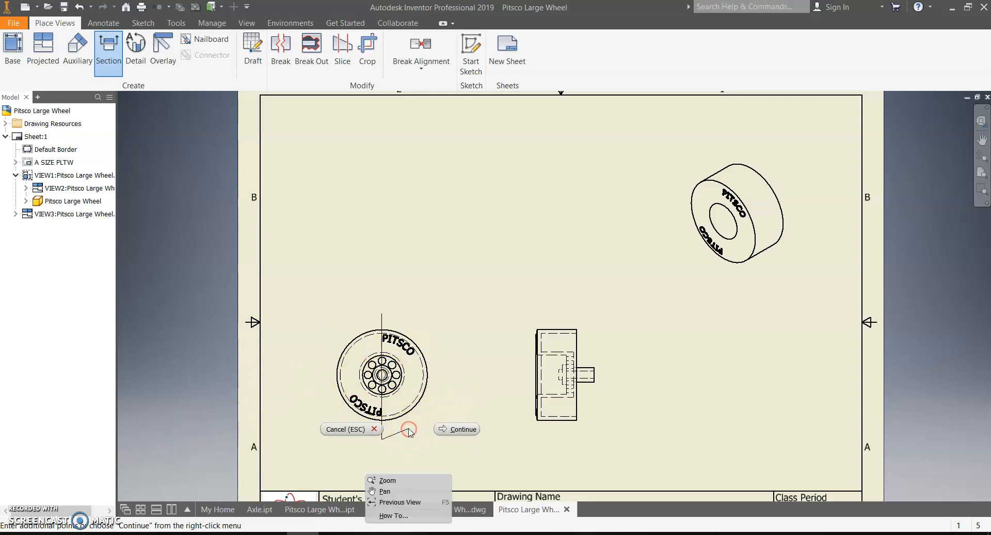
{"action": "left_click", "coordinate": [469, 432]}
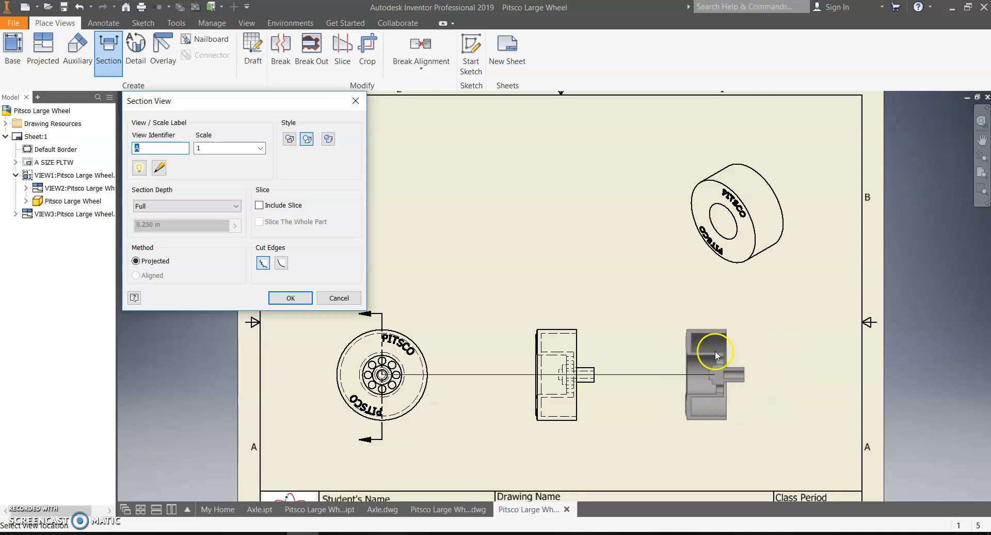
{"action": "left_click", "coordinate": [717, 367]}
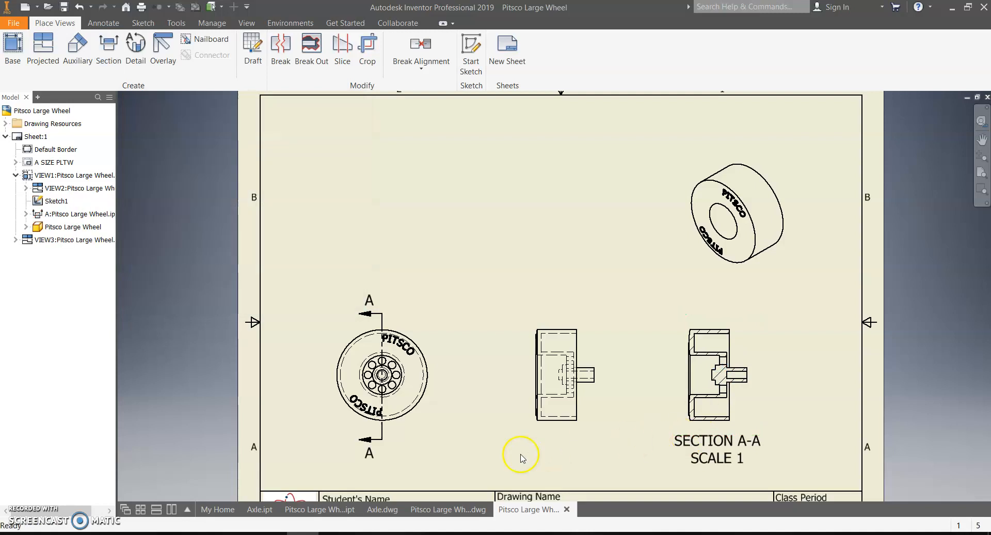
{"action": "left_click_drag", "start_coordinate": [382, 315], "coordinate": [383, 319]}
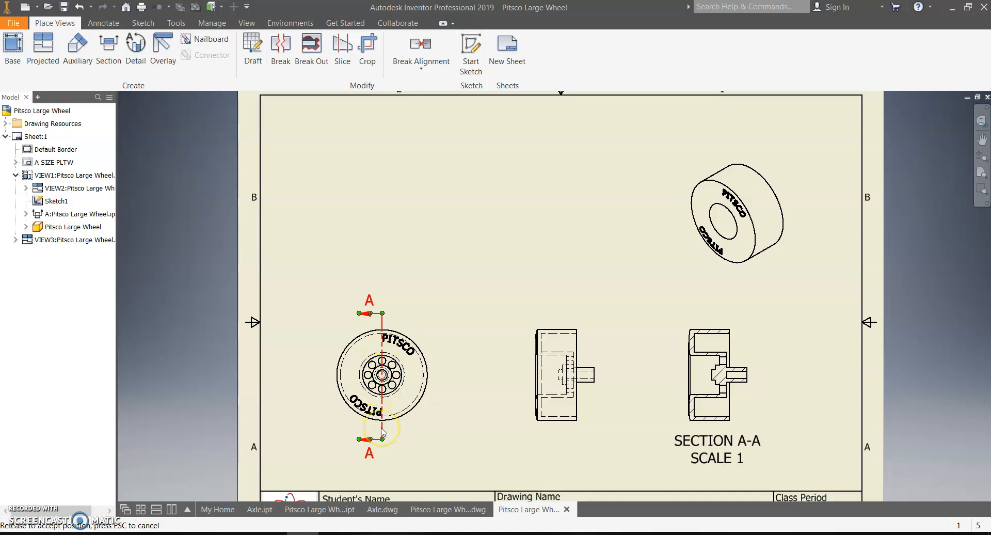
{"action": "left_click", "coordinate": [310, 430]}
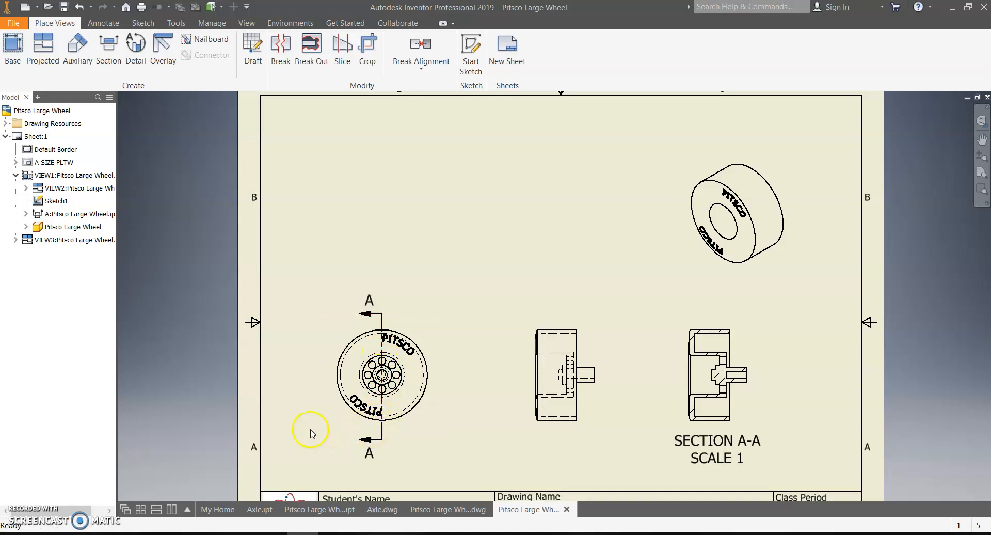
{"action": "scroll", "coordinate": [619, 396], "scroll_direction": "down", "scroll_amount": 4}
{"action": "middle_click_drag", "start_coordinate": [633, 391], "coordinate": [475, 328]}
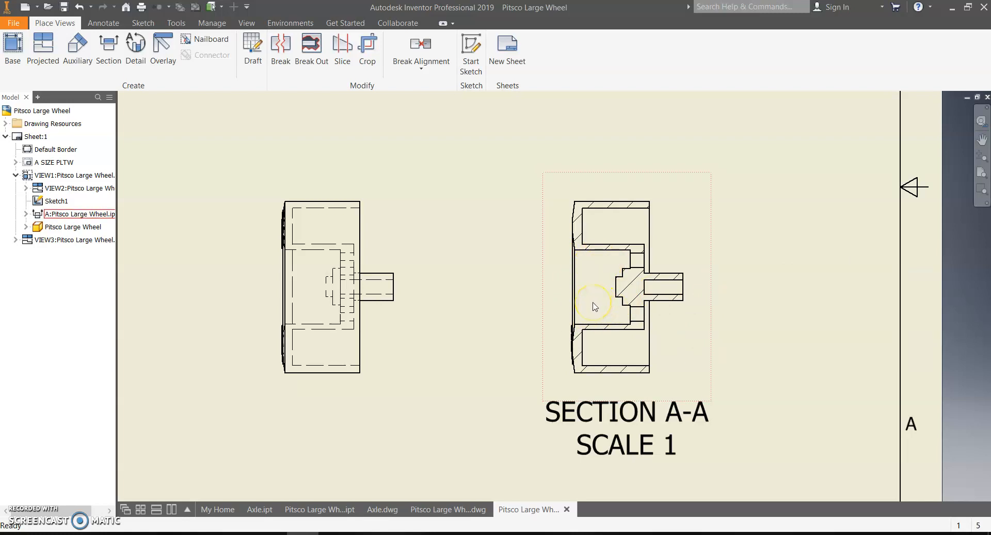
{"action": "mouse_move", "coordinate": [482, 244]}
{"action": "middle_mouse_down"}
{"action": "mouse_move", "coordinate": [529, 235]}
{"action": "mouse_move", "coordinate": [613, 282]}
{"action": "middle_mouse_up"}
{"action": "scroll", "coordinate": [535, 236], "scroll_direction": "up", "scroll_amount": 3}
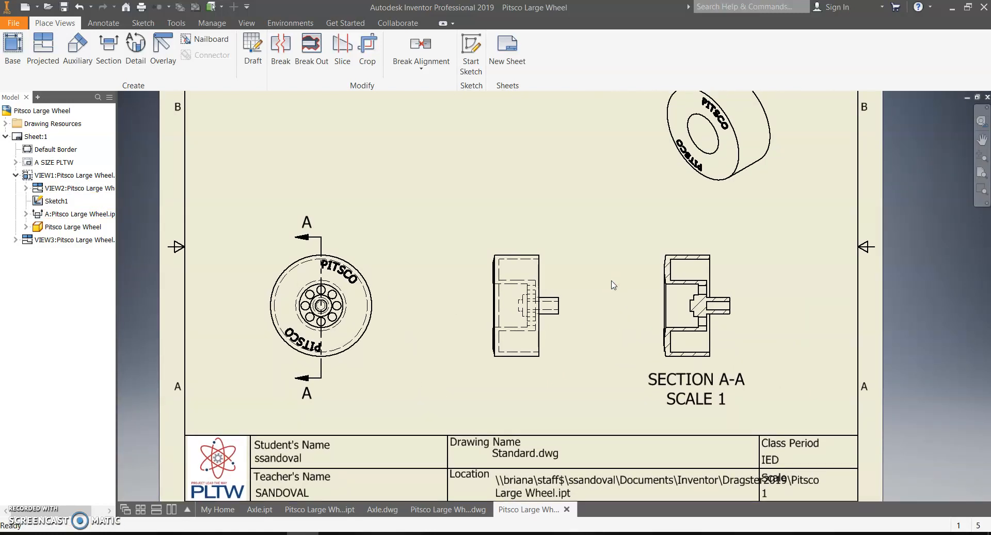
{"action": "scroll", "coordinate": [698, 261], "scroll_direction": "down", "scroll_amount": 3}
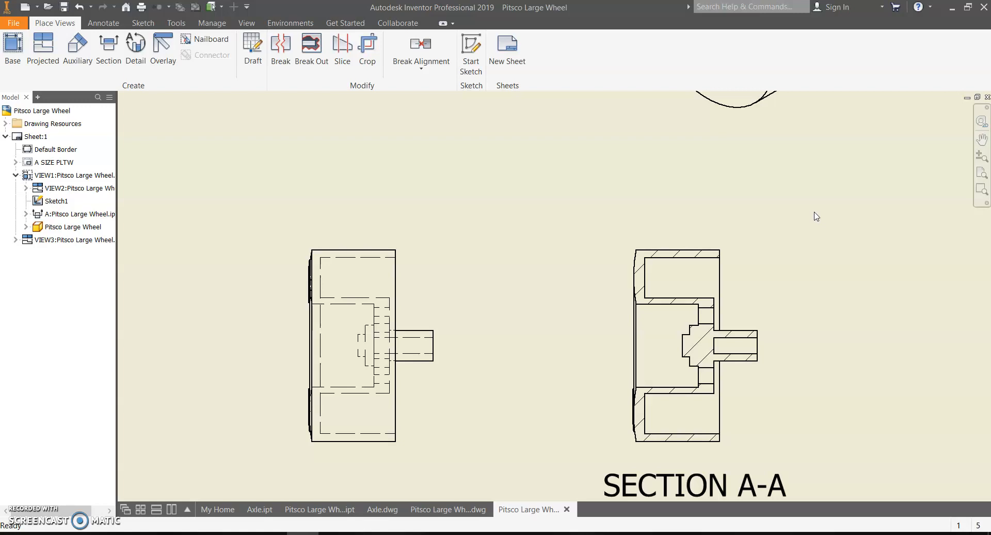
{"action": "scroll", "coordinate": [630, 255], "scroll_direction": "up", "scroll_amount": 5}
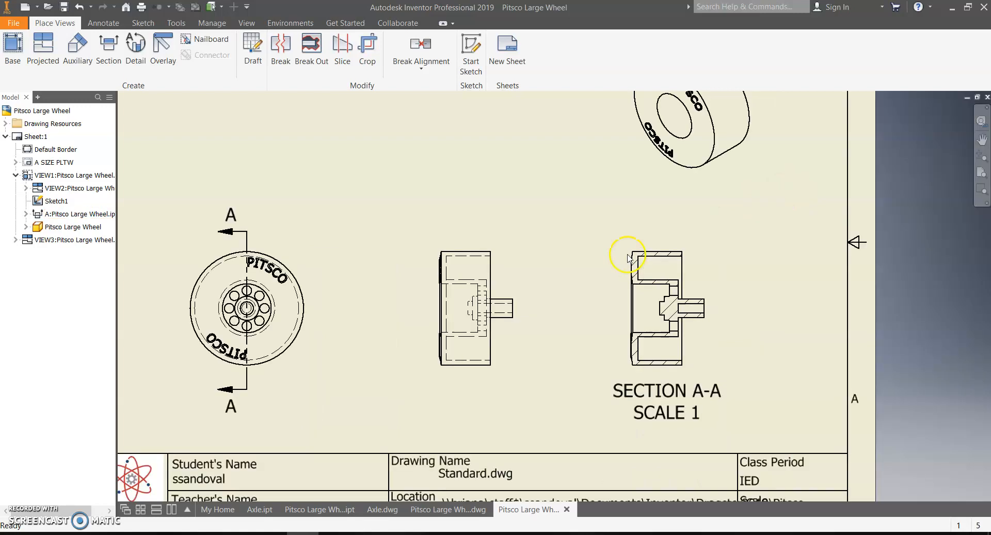
{"action": "mouse_move", "coordinate": [467, 237]}
{"action": "middle_mouse_down"}
{"action": "mouse_move", "coordinate": [522, 314]}
{"action": "mouse_move", "coordinate": [494, 332]}
{"action": "middle_mouse_up"}
{"action": "scroll", "coordinate": [494, 332], "scroll_direction": "down", "scroll_amount": 1}
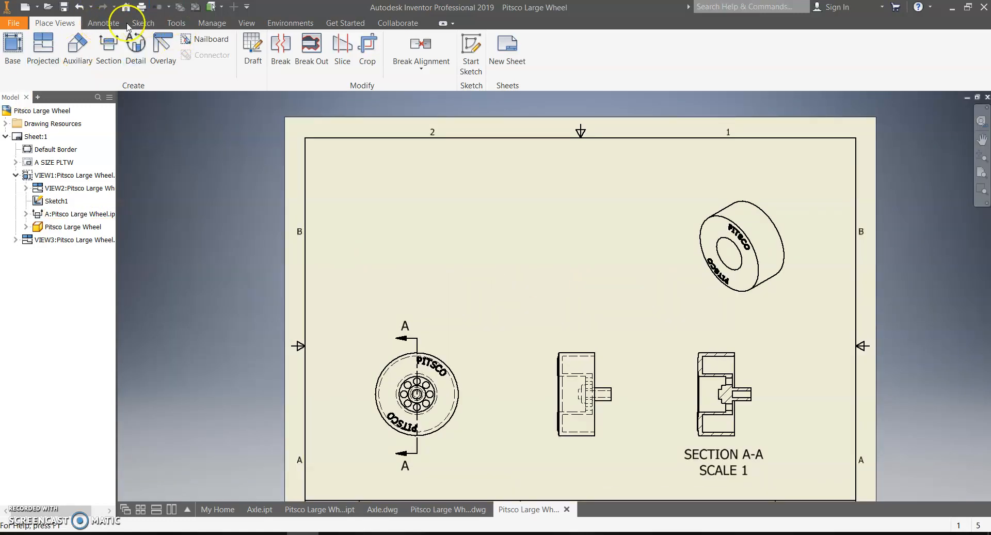
Step: Dimension the wheel's outer circle as Ø1.54, placed above the front view
{"action": "left_click", "coordinate": [106, 25]}
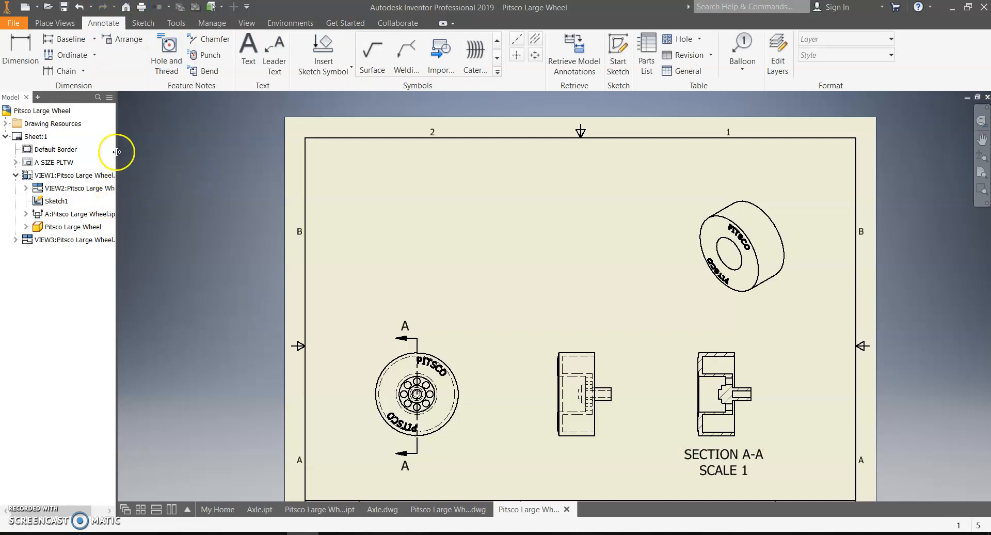
{"action": "left_click", "coordinate": [21, 47]}
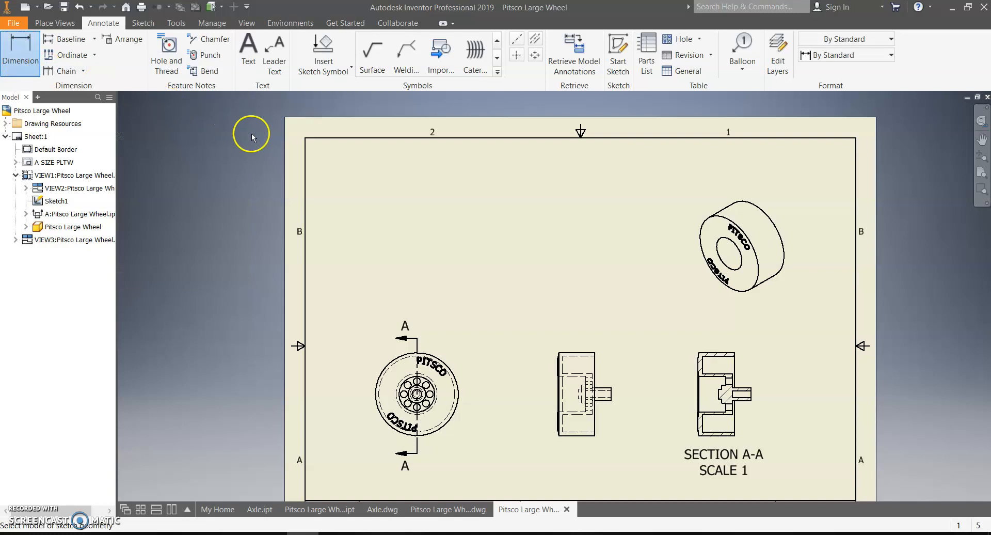
{"action": "middle_click_drag", "start_coordinate": [503, 328], "coordinate": [451, 272]}
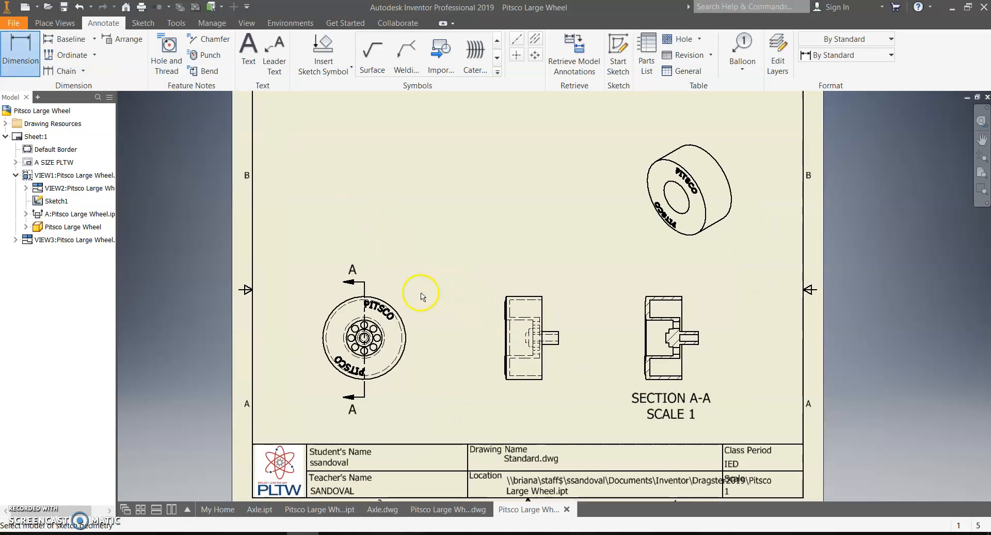
{"action": "scroll", "coordinate": [422, 294], "scroll_direction": "down", "scroll_amount": 3}
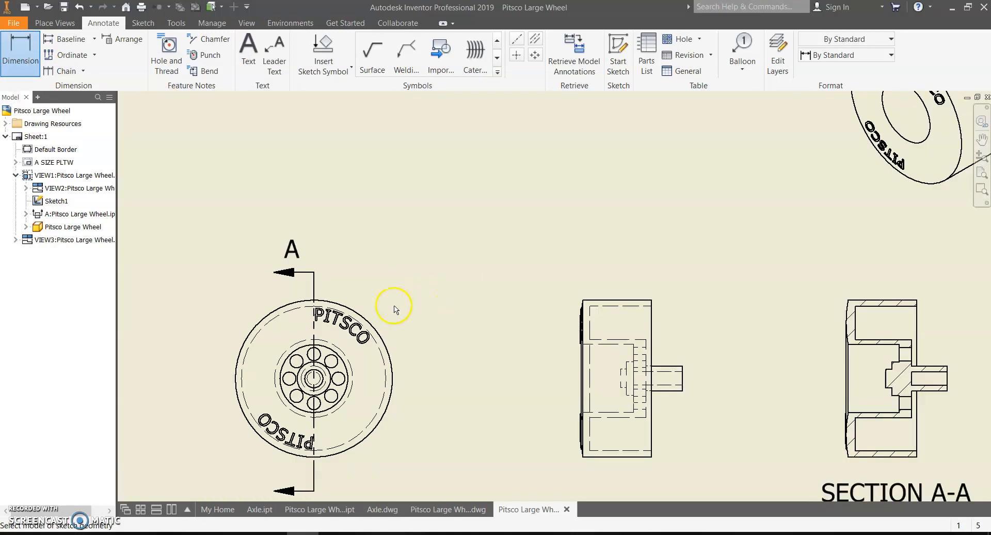
{"action": "left_click", "coordinate": [343, 307]}
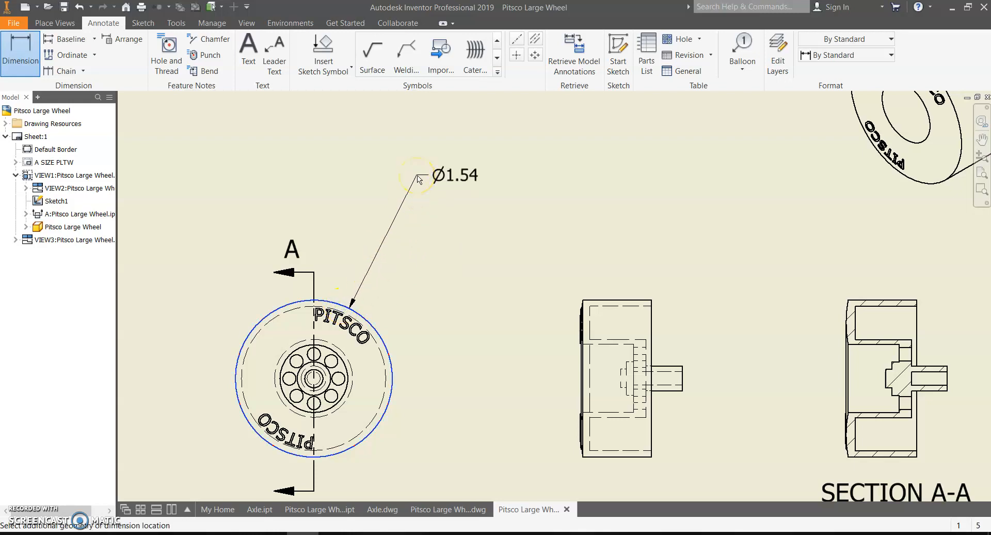
{"action": "left_click", "coordinate": [452, 165]}
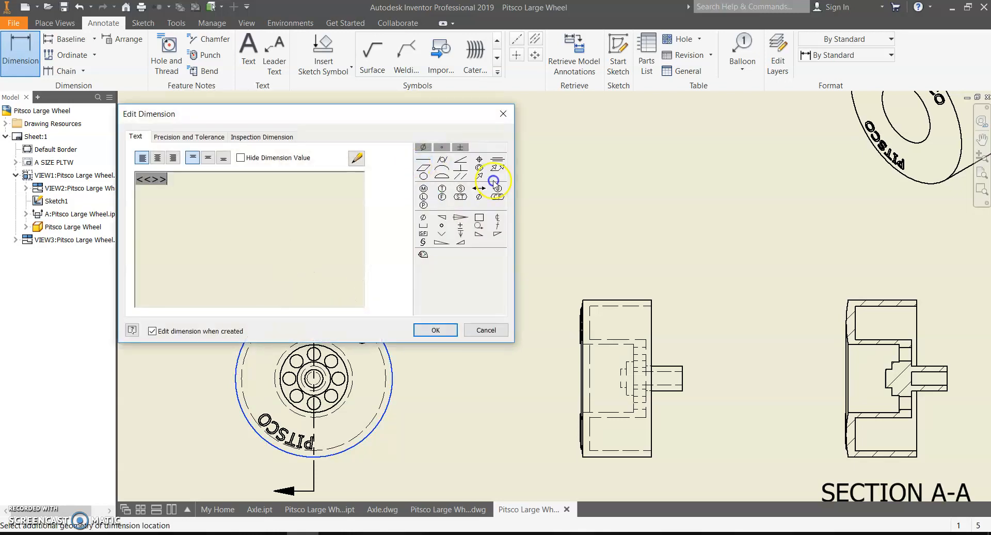
{"action": "left_click", "coordinate": [435, 329]}
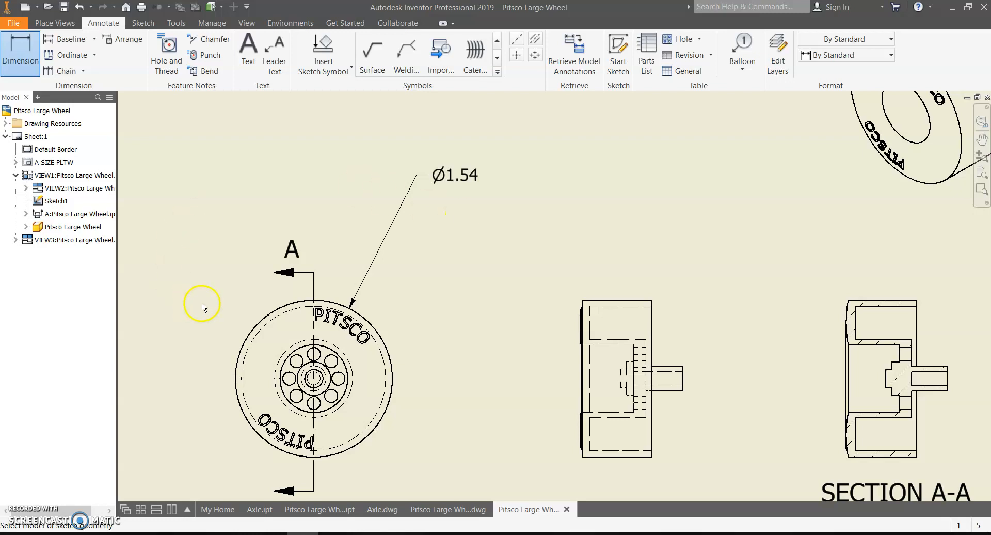
{"action": "scroll", "coordinate": [332, 363], "scroll_direction": "up", "scroll_amount": 3}
Step: Dimension the bolt-hole ring as Ø.67 and one bolt hole as R.07 x8
{"action": "left_click", "coordinate": [344, 350]}
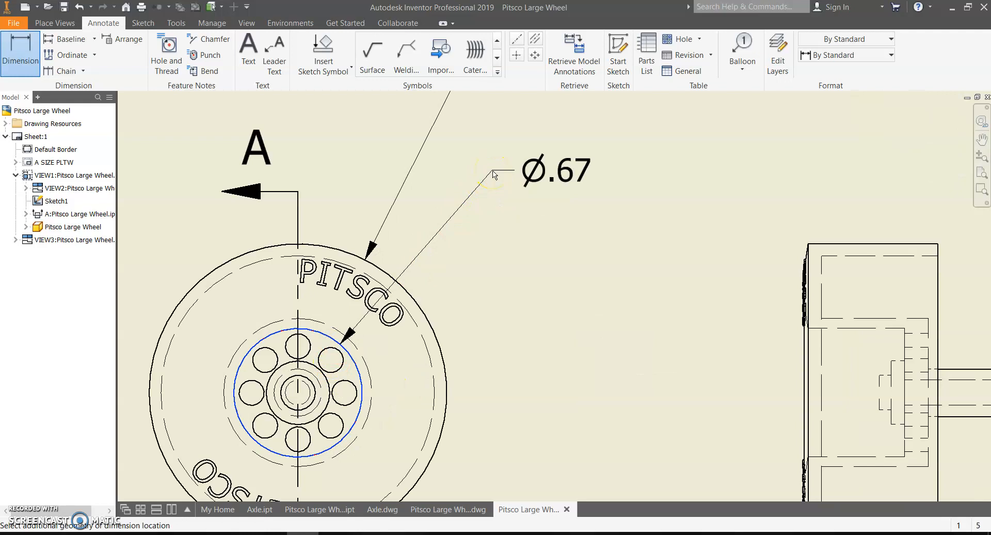
{"action": "left_click", "coordinate": [493, 174]}
{"action": "left_click", "coordinate": [443, 327]}
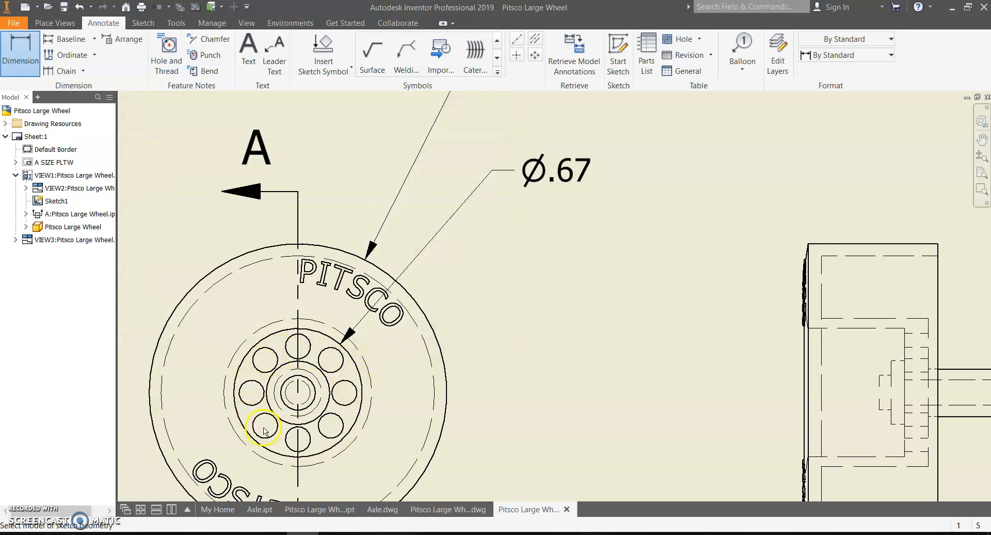
{"action": "left_click", "coordinate": [350, 402]}
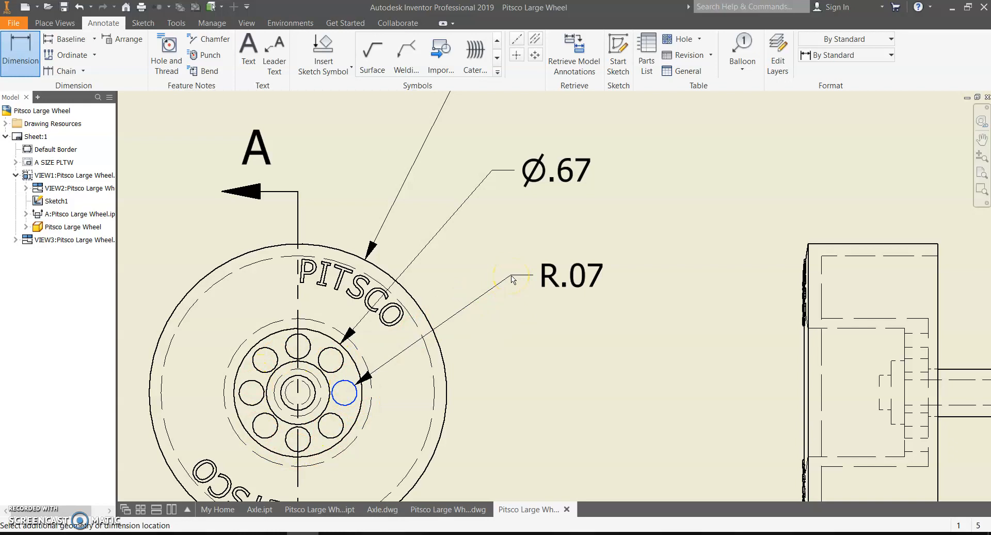
{"action": "left_click", "coordinate": [511, 275]}
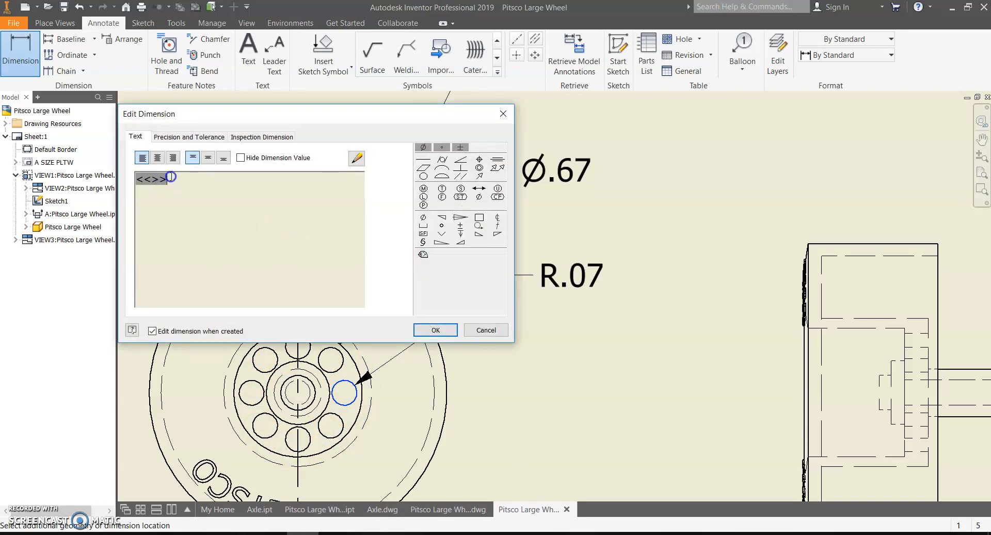
{"action": "type", "text": "x8"}
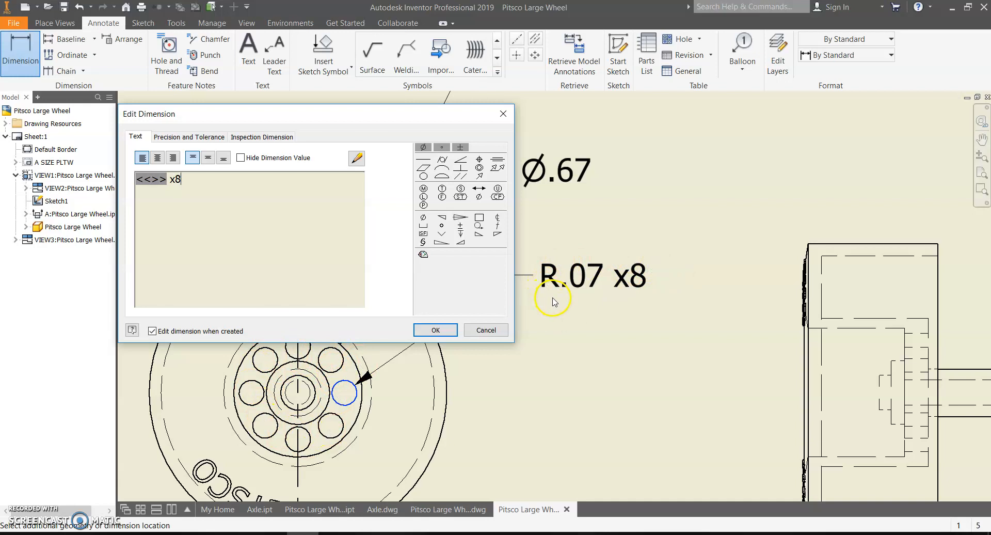
{"action": "left_click", "coordinate": [451, 332]}
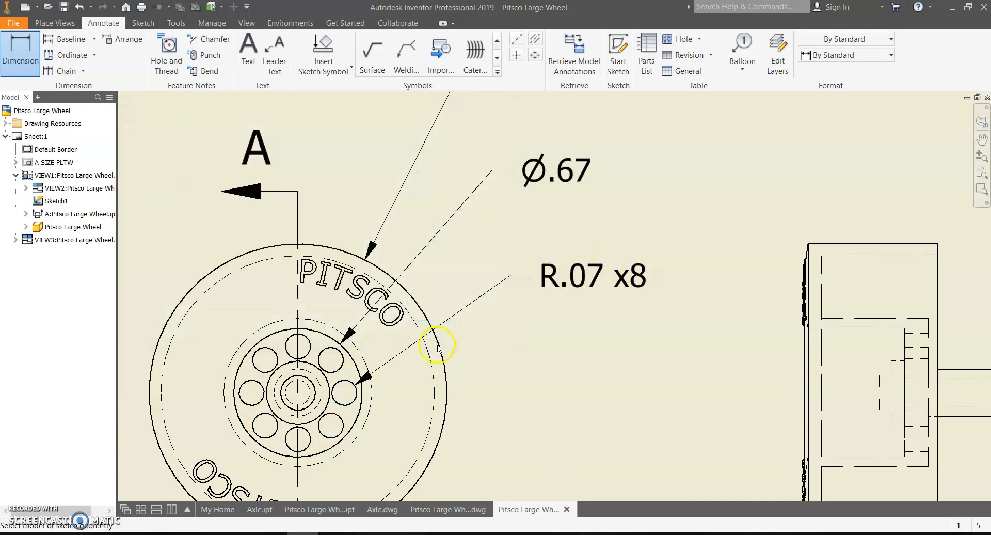
Step: Add a second Ø.67 diameter on the bolt-hole ring below the wheel
{"action": "left_click", "coordinate": [19, 54]}
{"action": "left_click", "coordinate": [353, 428]}
{"action": "left_click", "coordinate": [511, 457]}
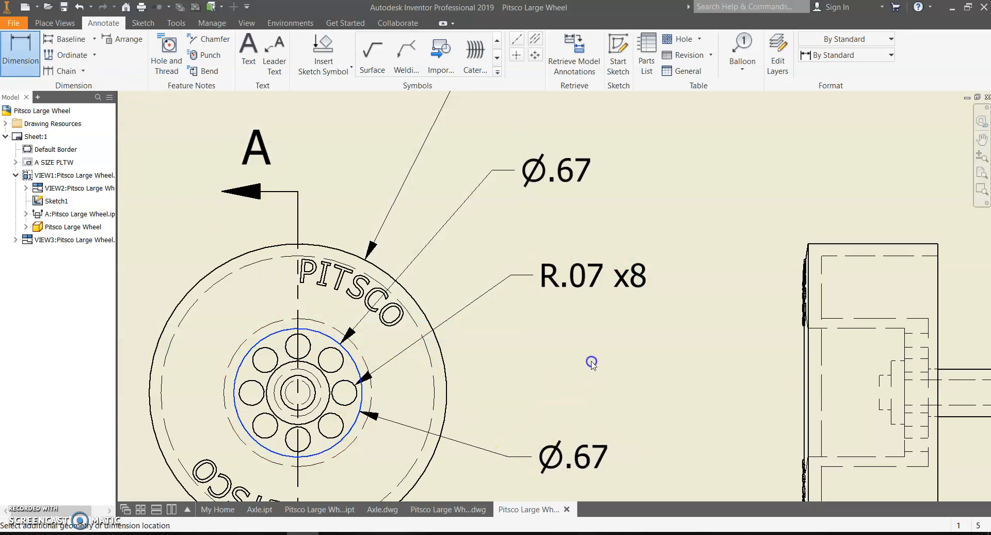
{"action": "left_click", "coordinate": [436, 329]}
Step: Bring the SECTION A-A view into focus and start the Baseline dimension command
{"action": "middle_click_drag", "start_coordinate": [592, 389], "coordinate": [585, 293]}
{"action": "scroll", "coordinate": [585, 292], "scroll_direction": "down", "scroll_amount": 3}
{"action": "mouse_move", "coordinate": [769, 328]}
{"action": "middle_mouse_down"}
{"action": "mouse_move", "coordinate": [132, 317]}
{"action": "mouse_move", "coordinate": [257, 288]}
{"action": "middle_mouse_up"}
{"action": "scroll", "coordinate": [362, 289], "scroll_direction": "down", "scroll_amount": 2}
{"action": "scroll", "coordinate": [408, 289], "scroll_direction": "up", "scroll_amount": 3}
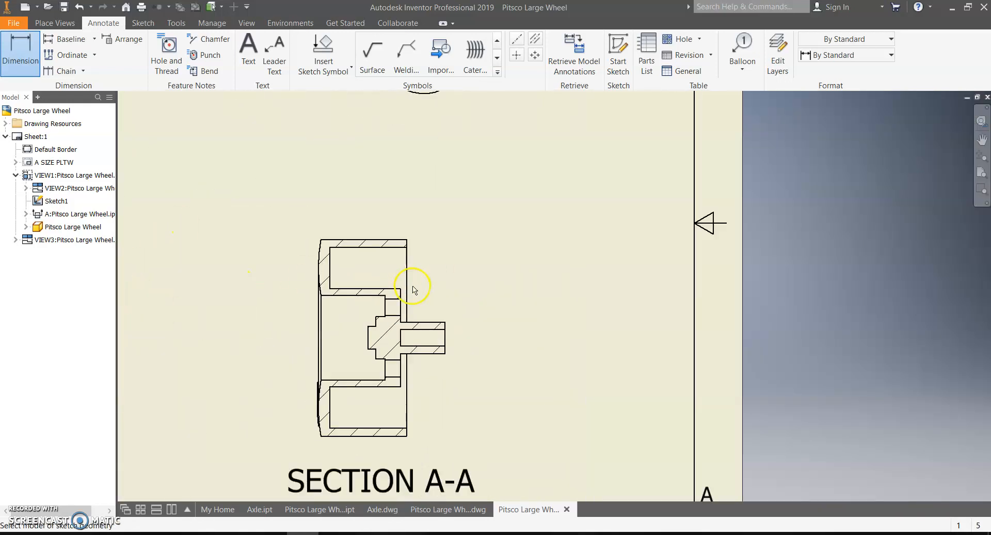
{"action": "middle_click_drag", "start_coordinate": [448, 289], "coordinate": [491, 250]}
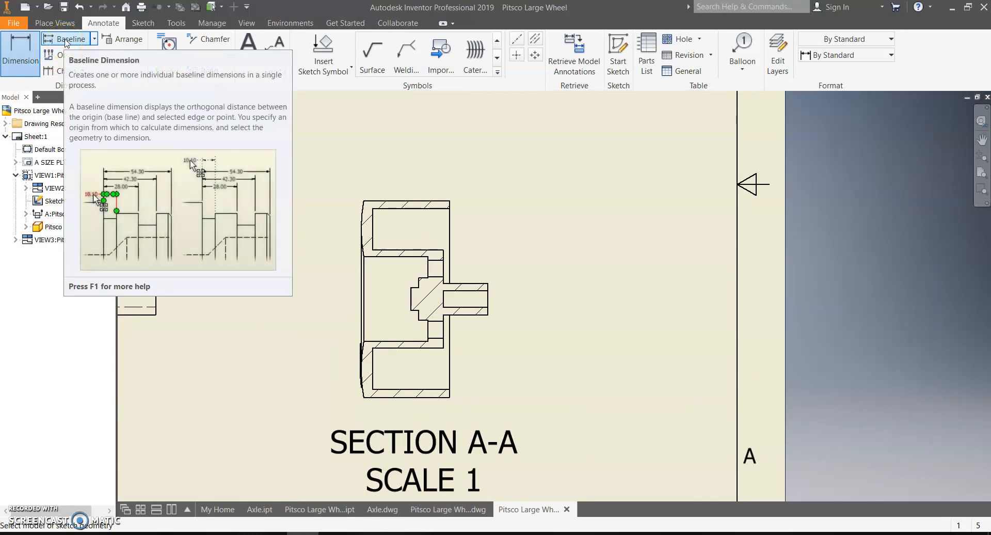
{"action": "left_click", "coordinate": [71, 44]}
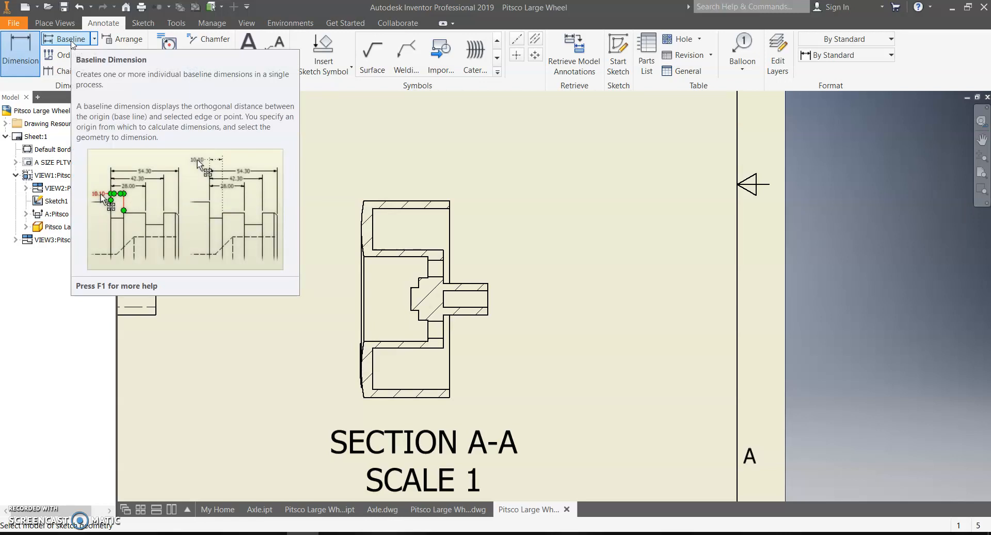
{"action": "left_click", "coordinate": [71, 40]}
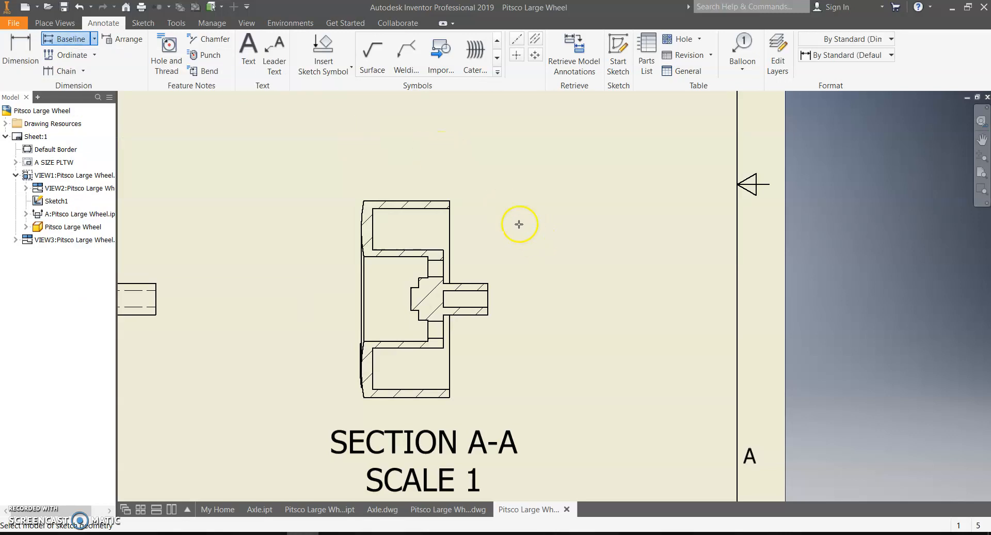
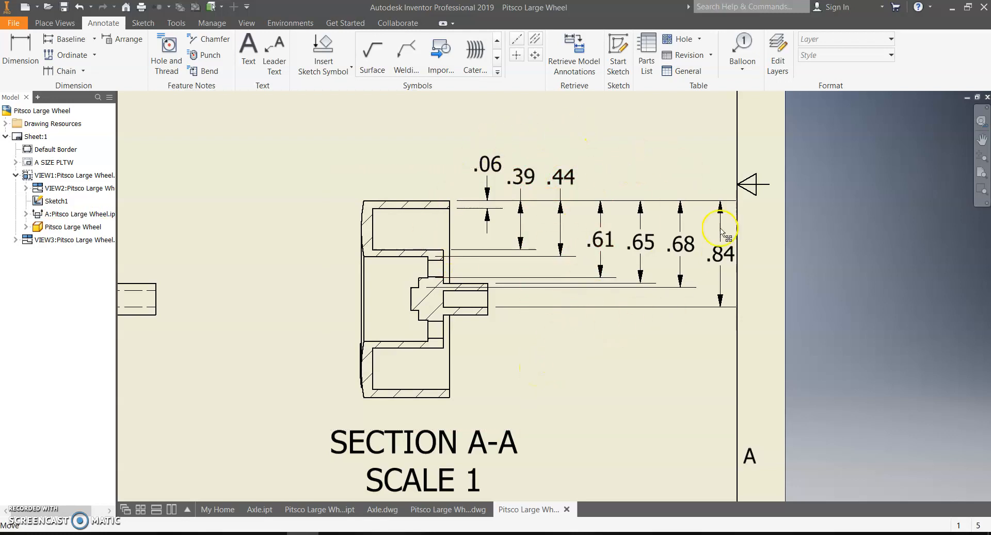
Step: Pan to bring section A-A's vertical baseline stack (.06 to .84) into view
{"action": "middle_click_drag", "start_coordinate": [576, 349], "coordinate": [582, 416]}
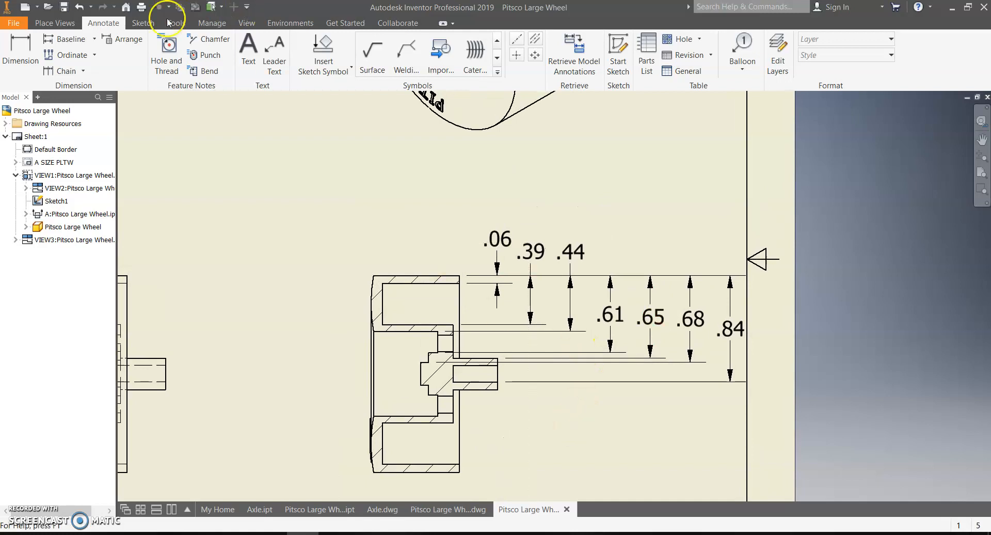
Step: Baseline-dimension section A-A's vertical edges, placing the .22–.97 horizontal set above the section
{"action": "left_click", "coordinate": [66, 40]}
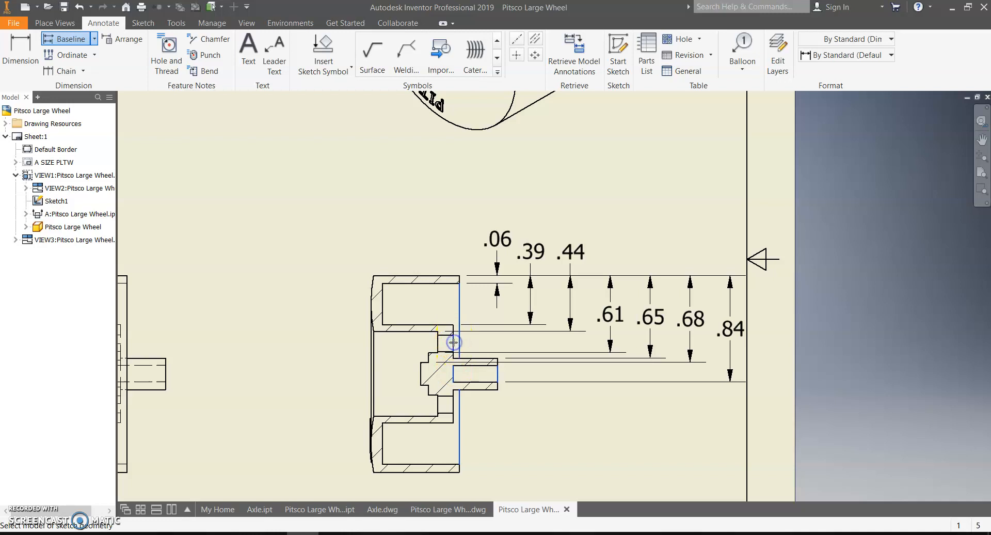
{"action": "left_click", "coordinate": [437, 345]}
{"action": "left_click", "coordinate": [421, 369]}
{"action": "right_click", "coordinate": [434, 211]}
{"action": "left_click", "coordinate": [477, 210]}
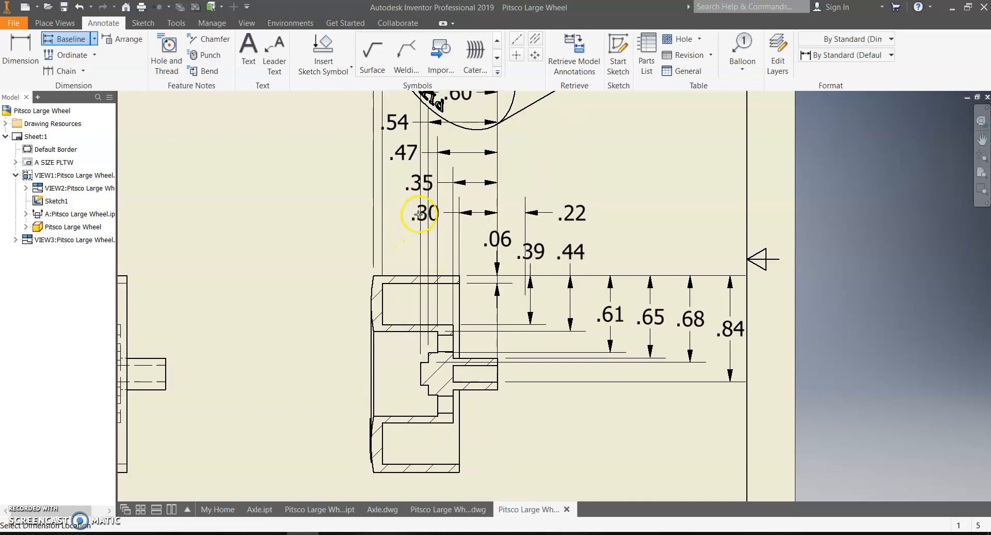
{"action": "left_click", "coordinate": [417, 212]}
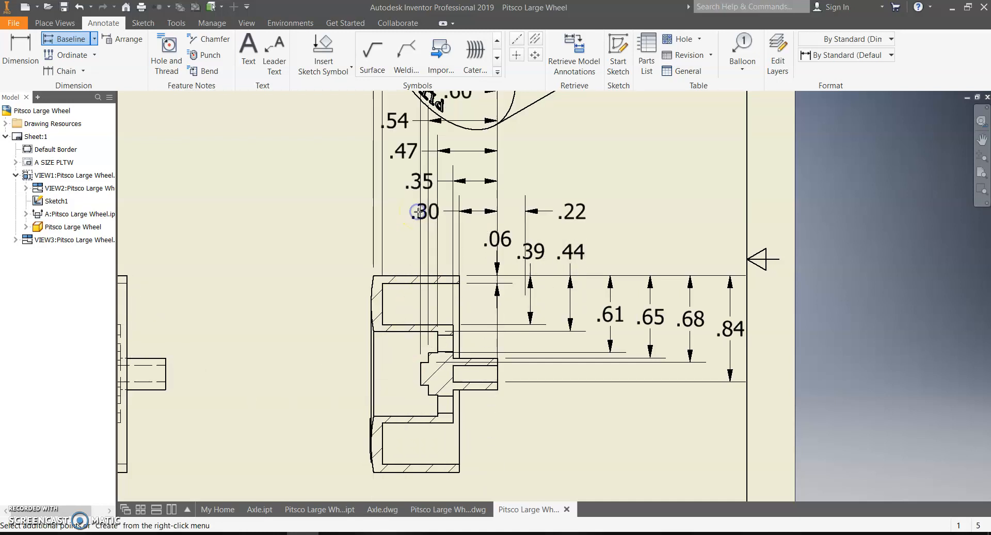
{"action": "right_click", "coordinate": [428, 201]}
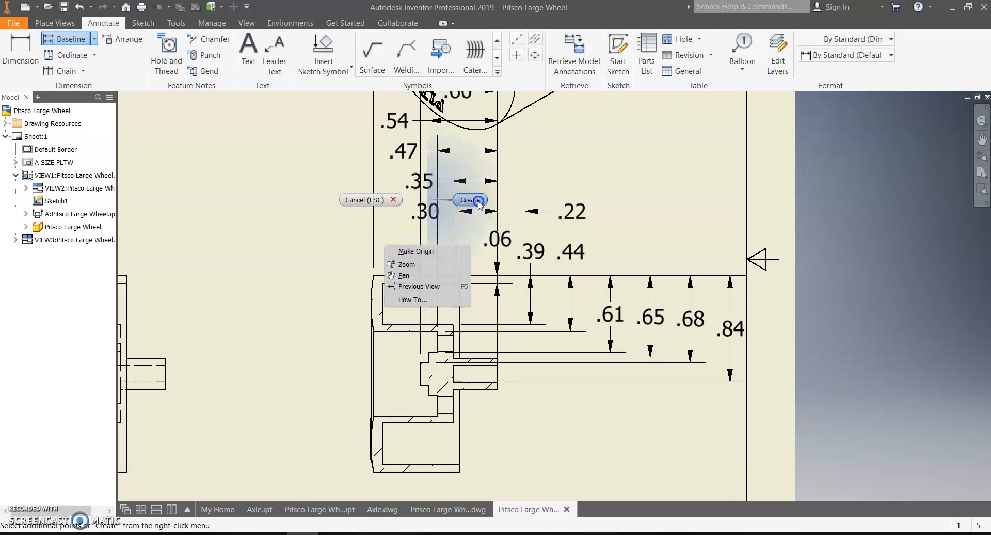
{"action": "left_click", "coordinate": [479, 203]}
{"action": "scroll", "coordinate": [487, 265], "scroll_direction": "down", "scroll_amount": 3}
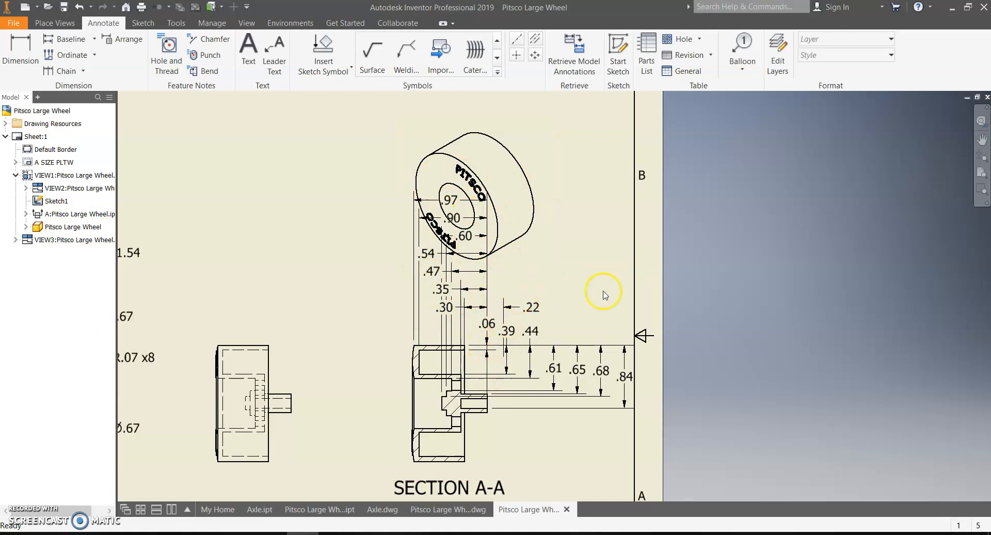
Step: Shift section A-A and the side view left to make room for the dimensions
{"action": "left_click_drag", "start_coordinate": [398, 416], "coordinate": [334, 416]}
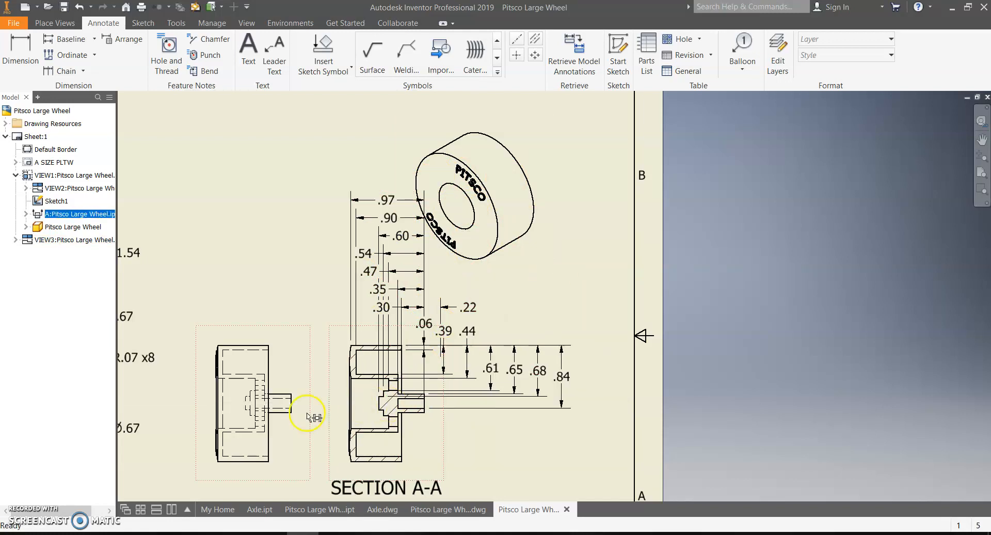
{"action": "middle_click_drag", "start_coordinate": [309, 416], "coordinate": [408, 362]}
{"action": "left_click_drag", "start_coordinate": [299, 356], "coordinate": [263, 357]}
{"action": "left_click_drag", "start_coordinate": [433, 356], "coordinate": [389, 348]}
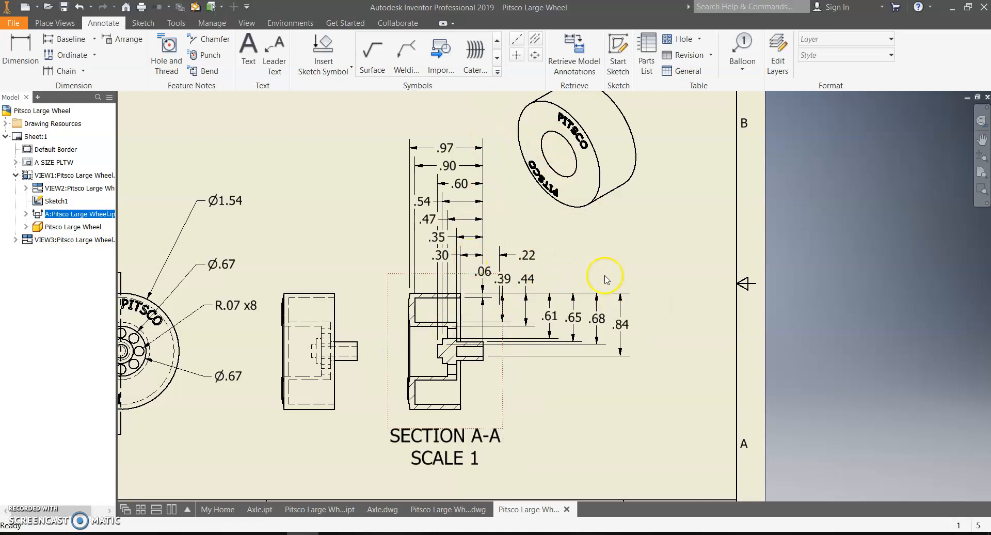
{"action": "scroll", "coordinate": [476, 337], "scroll_direction": "up", "scroll_amount": 3}
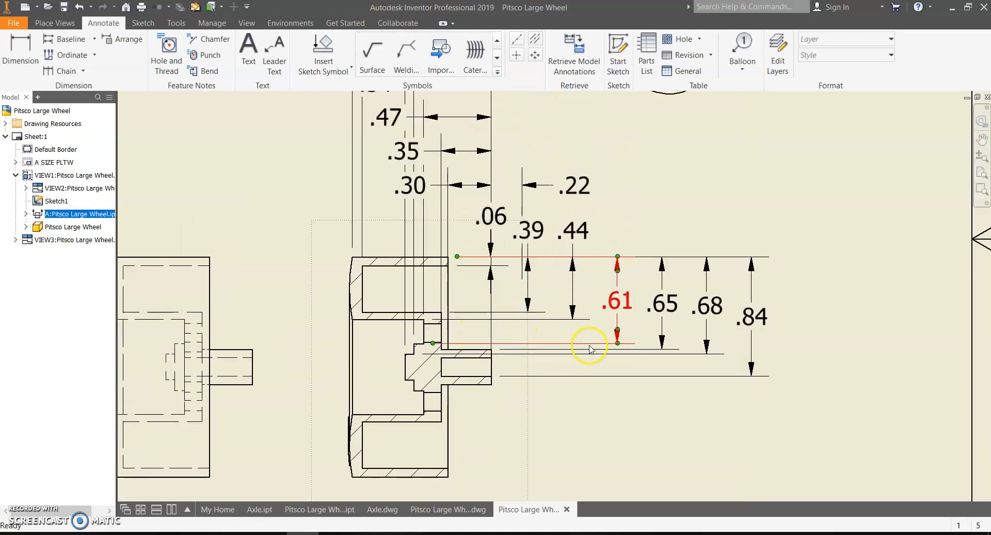
{"action": "middle_click_drag", "start_coordinate": [586, 343], "coordinate": [473, 364]}
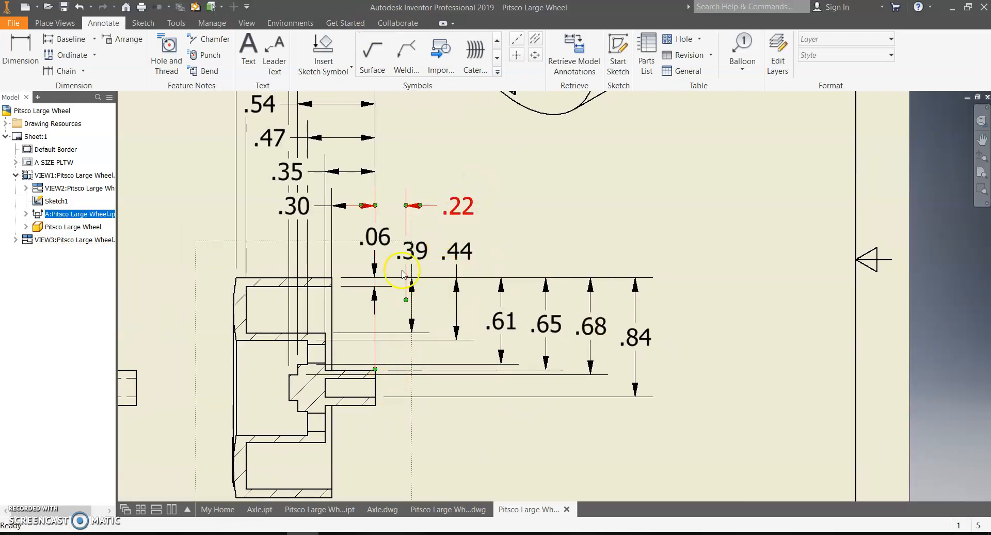
Step: Delete the .22 dimension and move the .06 dimension and its text to the right
{"action": "left_click", "coordinate": [406, 223]}
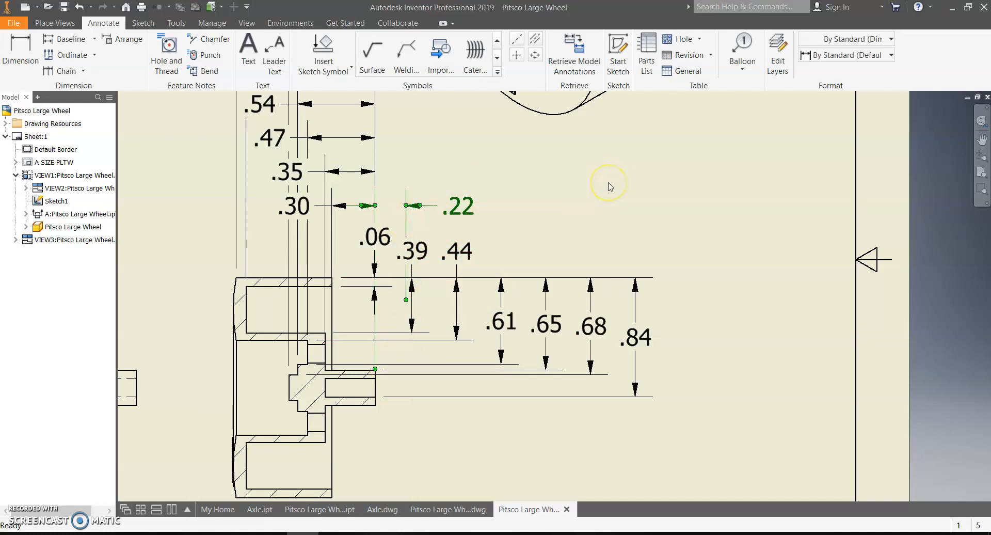
{"action": "key", "text": "Delete"}
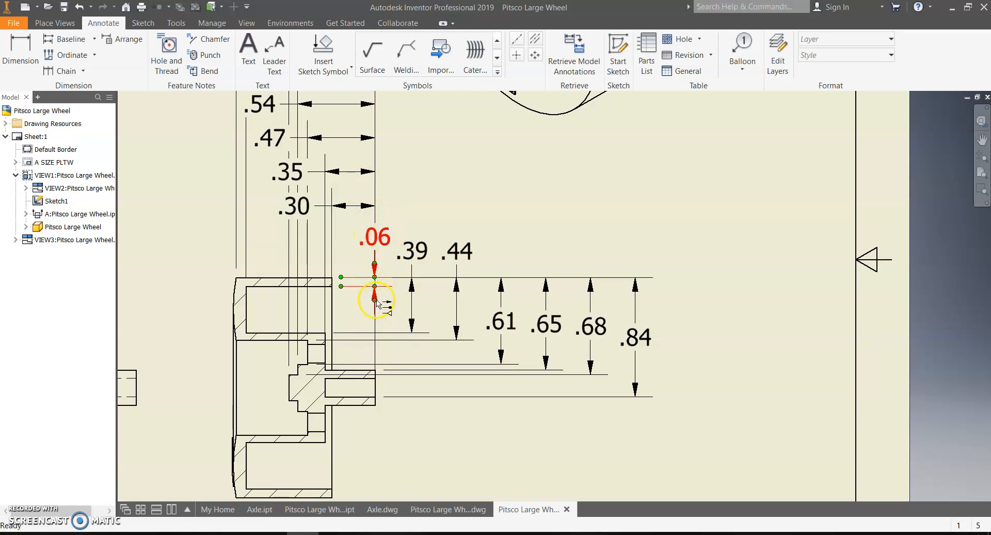
{"action": "left_click_drag", "start_coordinate": [376, 238], "coordinate": [417, 221]}
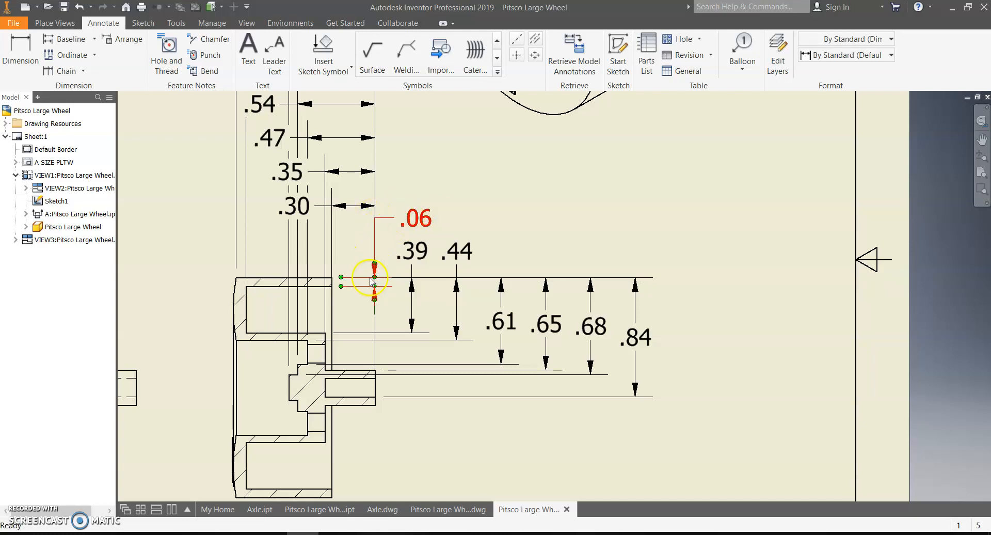
{"action": "scroll", "coordinate": [374, 281], "scroll_direction": "down", "scroll_amount": 3}
{"action": "left_click", "coordinate": [376, 248]}
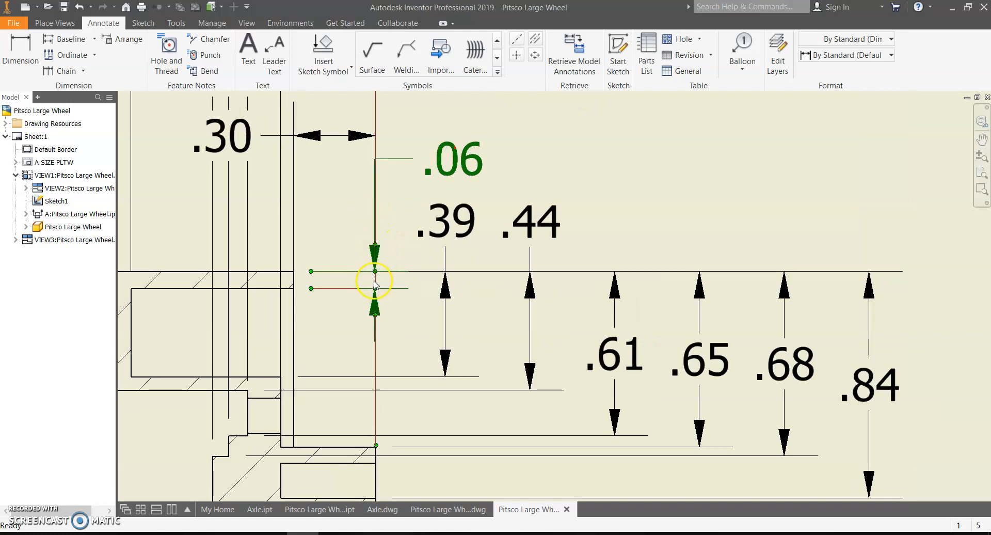
{"action": "left_click", "coordinate": [378, 291]}
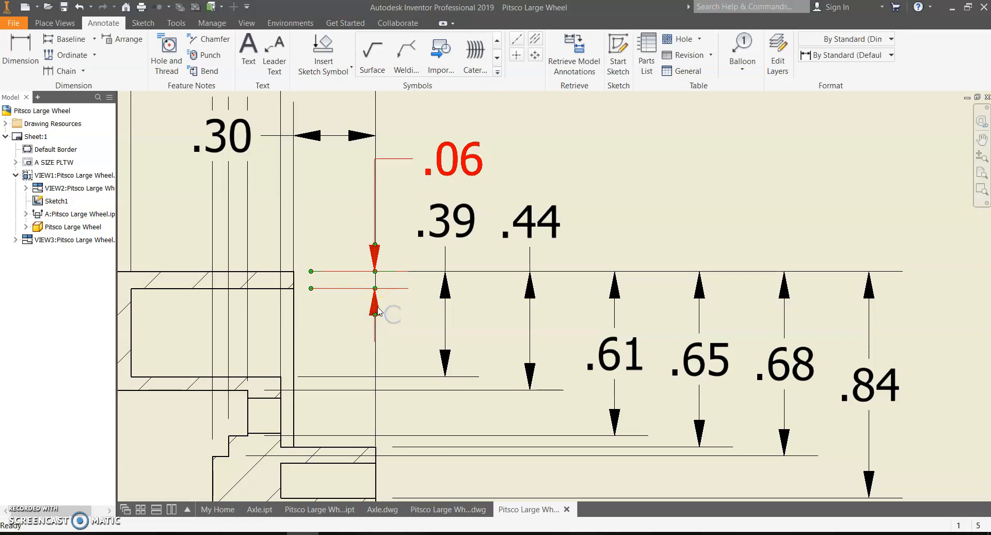
{"action": "left_click", "coordinate": [375, 311]}
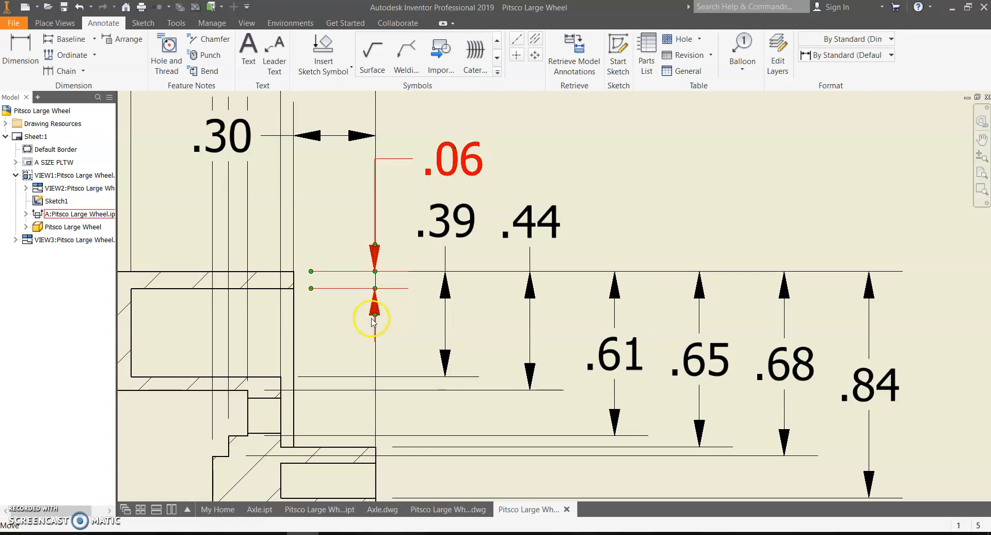
{"action": "left_click_drag", "start_coordinate": [376, 315], "coordinate": [397, 338]}
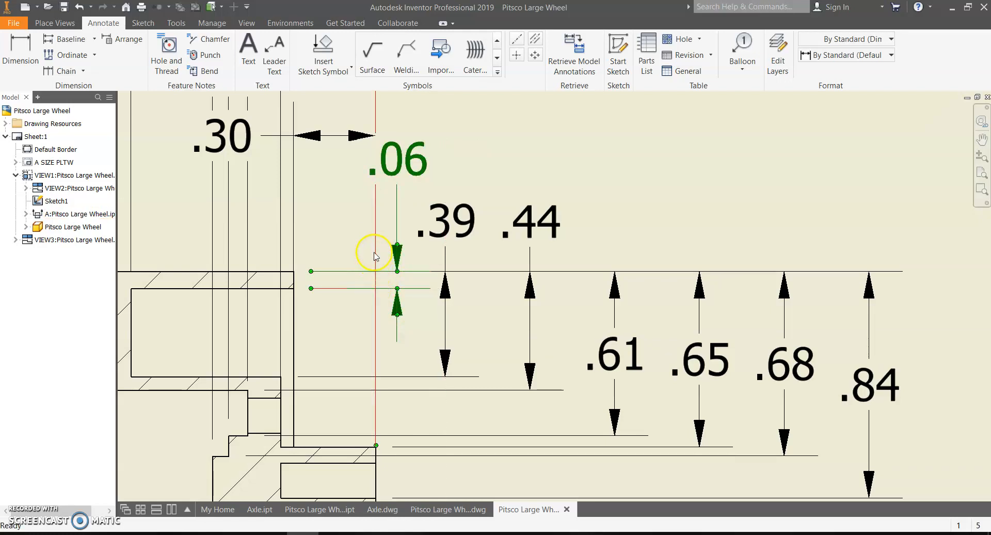
{"action": "left_click_drag", "start_coordinate": [397, 157], "coordinate": [468, 155]}
{"action": "scroll", "coordinate": [534, 255], "scroll_direction": "up", "scroll_amount": 2}
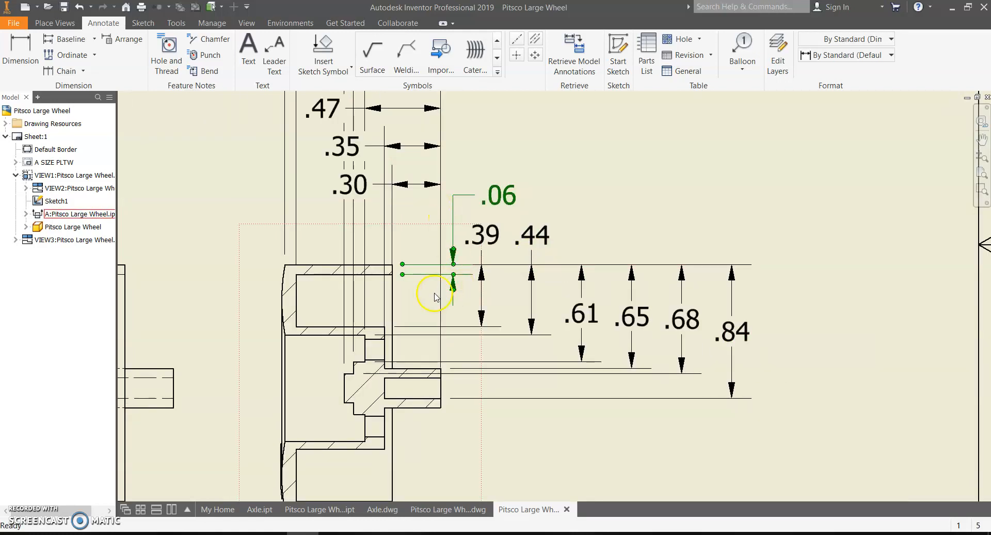
Step: Move the .30, .35, .47 and .54 values right, stacking them above .06
{"action": "middle_click_drag", "start_coordinate": [566, 137], "coordinate": [518, 232]}
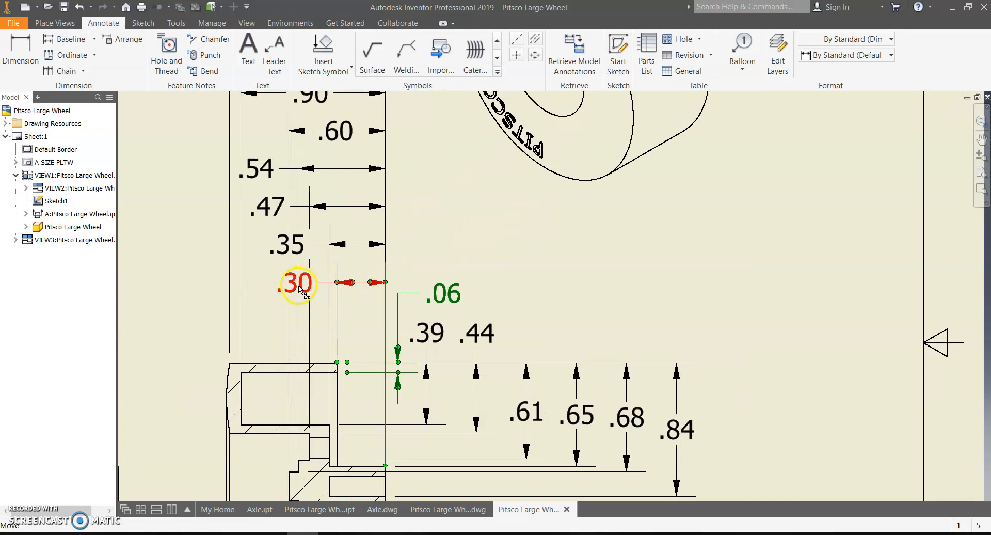
{"action": "left_click_drag", "start_coordinate": [296, 284], "coordinate": [443, 266]}
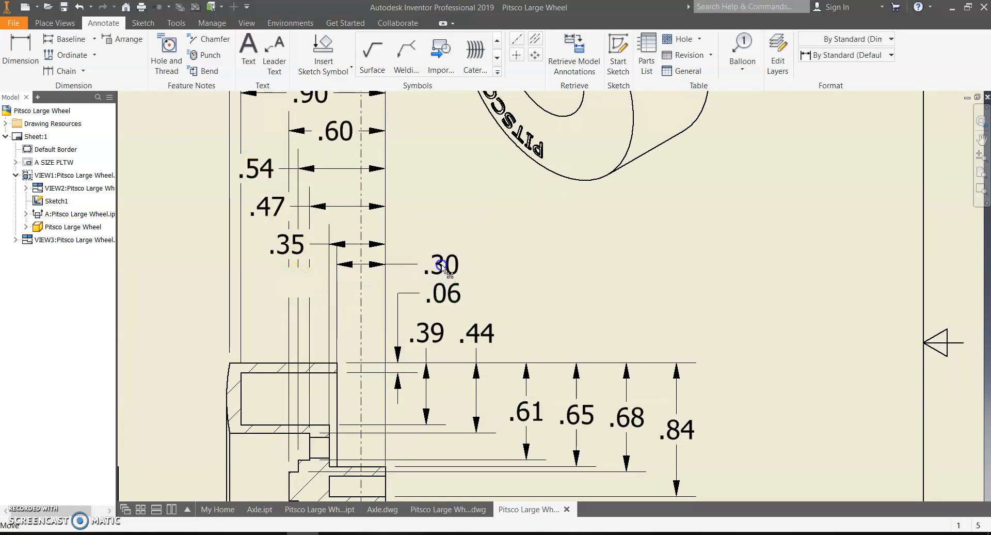
{"action": "left_click_drag", "start_coordinate": [287, 243], "coordinate": [439, 237]}
{"action": "left_click_drag", "start_coordinate": [258, 209], "coordinate": [439, 209]}
{"action": "mouse_move", "coordinate": [257, 169]}
{"action": "left_mouse_down"}
{"action": "mouse_move", "coordinate": [453, 181]}
{"action": "mouse_move", "coordinate": [440, 179]}
{"action": "left_mouse_up"}
{"action": "left_click", "coordinate": [655, 314]}
{"action": "scroll", "coordinate": [623, 334], "scroll_direction": "up", "scroll_amount": 3}
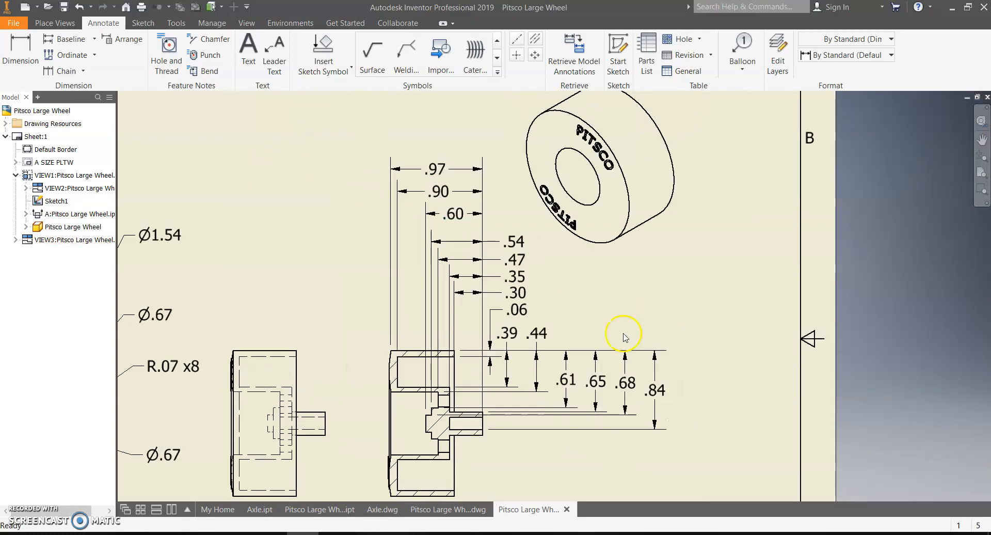
{"action": "scroll", "coordinate": [624, 334], "scroll_direction": "up", "scroll_amount": 2}
{"action": "scroll", "coordinate": [490, 332], "scroll_direction": "down", "scroll_amount": 1}
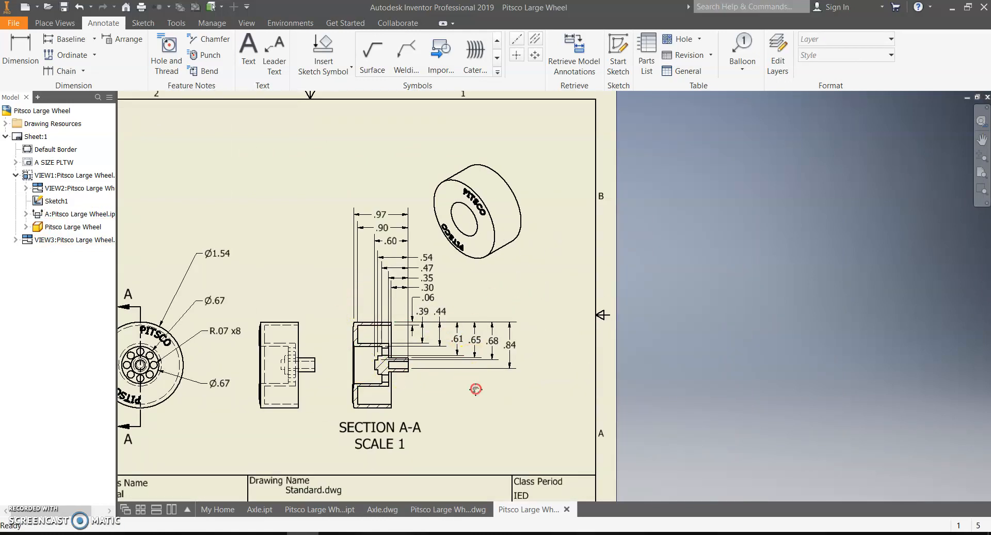
Step: Move the isometric view into the sheet's top-right corner and open the File menu
{"action": "middle_click_drag", "start_coordinate": [476, 389], "coordinate": [553, 365]}
{"action": "left_click_drag", "start_coordinate": [571, 380], "coordinate": [640, 390]}
{"action": "scroll", "coordinate": [640, 394], "scroll_direction": "down", "scroll_amount": 3}
{"action": "scroll", "coordinate": [639, 394], "scroll_direction": "up", "scroll_amount": 5}
{"action": "middle_click_drag", "start_coordinate": [638, 394], "coordinate": [646, 383]}
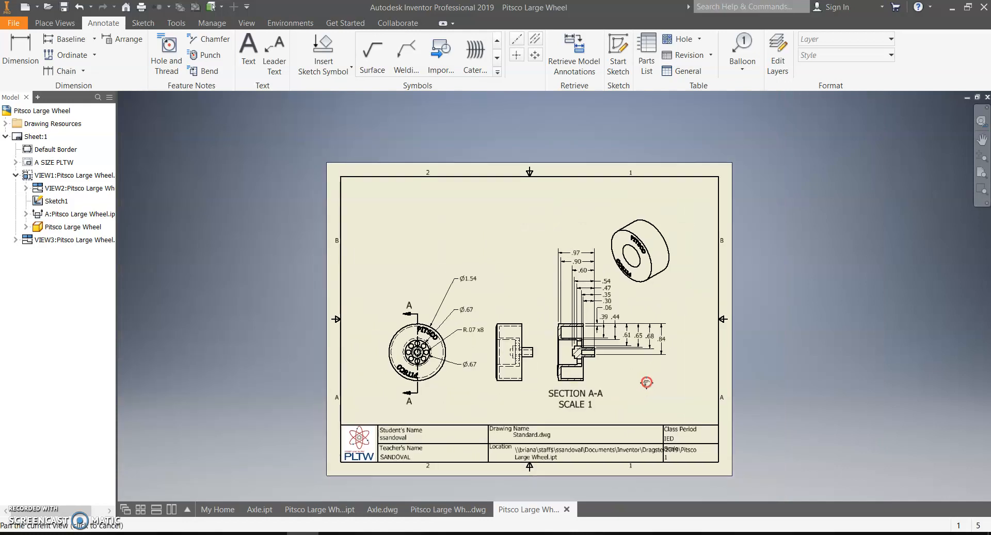
{"action": "mouse_move", "coordinate": [685, 269]}
{"action": "left_mouse_down"}
{"action": "mouse_move", "coordinate": [674, 287]}
{"action": "mouse_move", "coordinate": [697, 270]}
{"action": "left_mouse_up"}
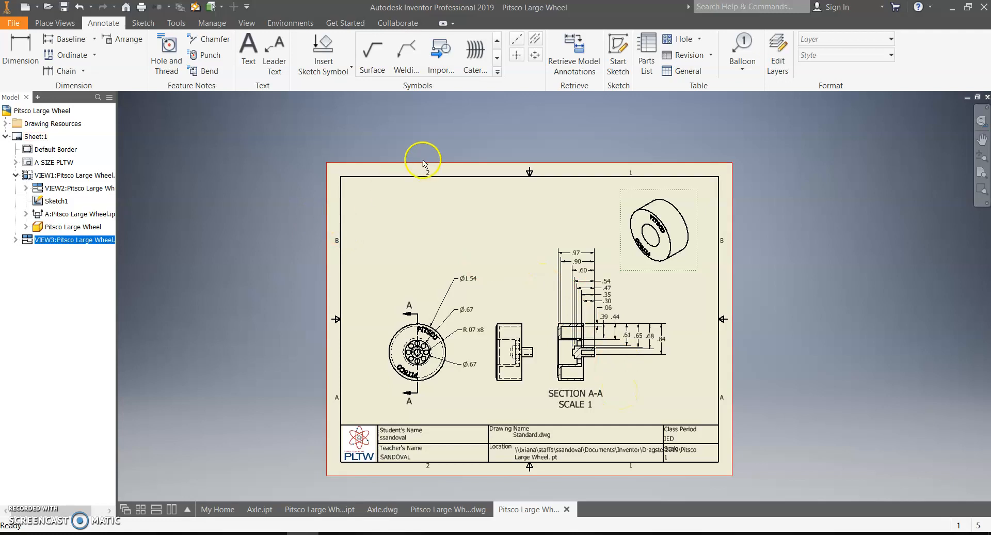
{"action": "left_click", "coordinate": [14, 25]}
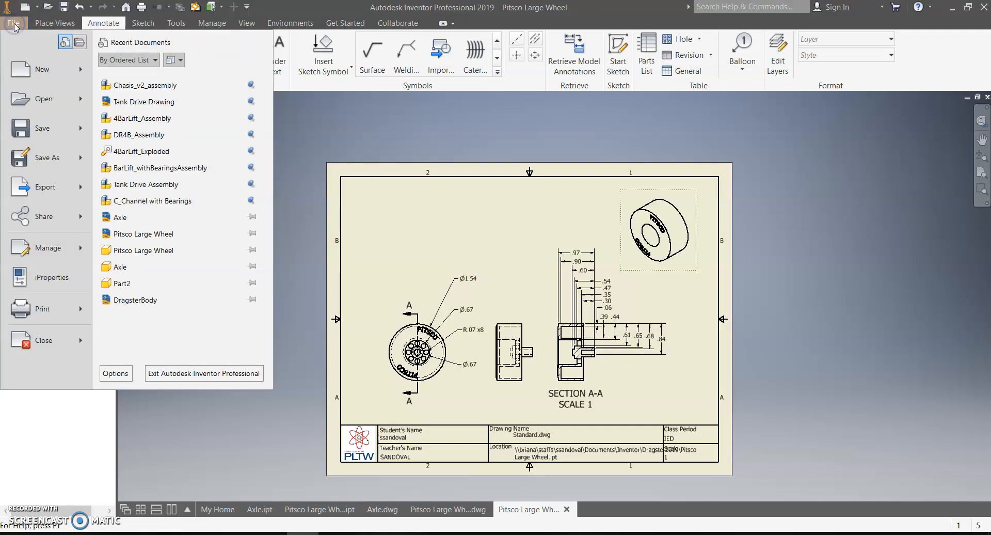
Step: Save the drawing as 'Pitsco Large WheelV2' by appending V2 to the file name
{"action": "left_click", "coordinate": [36, 132]}
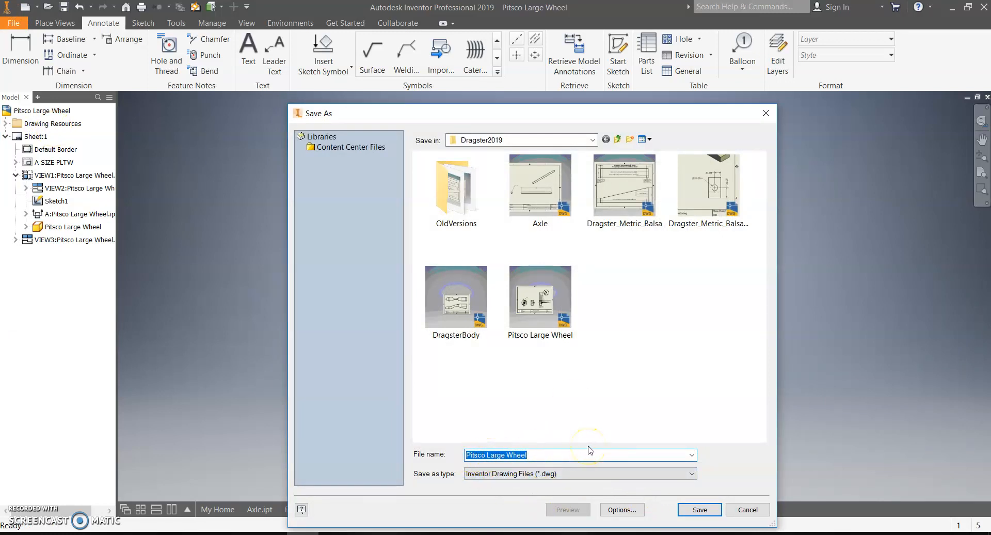
{"action": "left_click", "coordinate": [537, 456]}
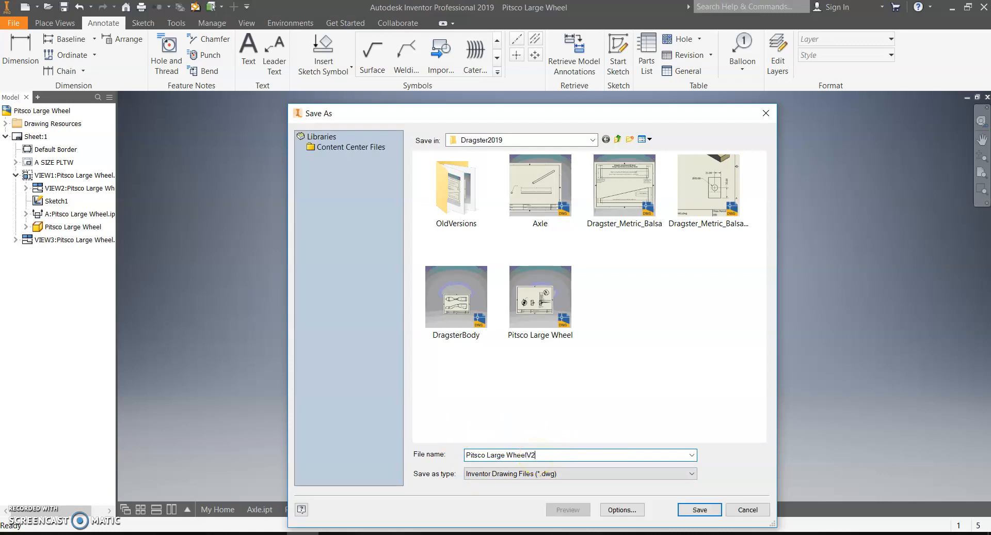
{"action": "type", "text": "V2"}
{"action": "left_click", "coordinate": [699, 510]}
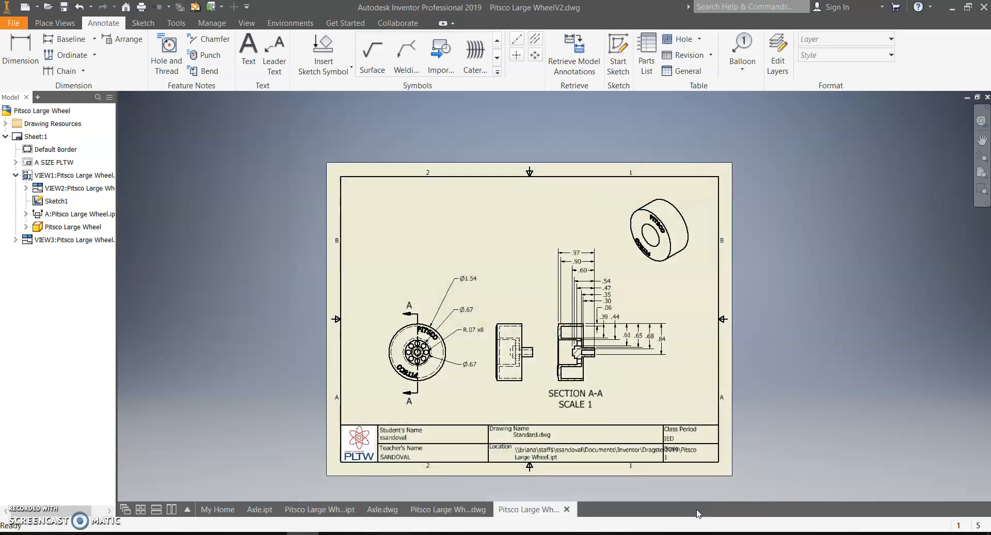
{"action": "scroll", "coordinate": [534, 438], "scroll_direction": "up", "scroll_amount": 5}
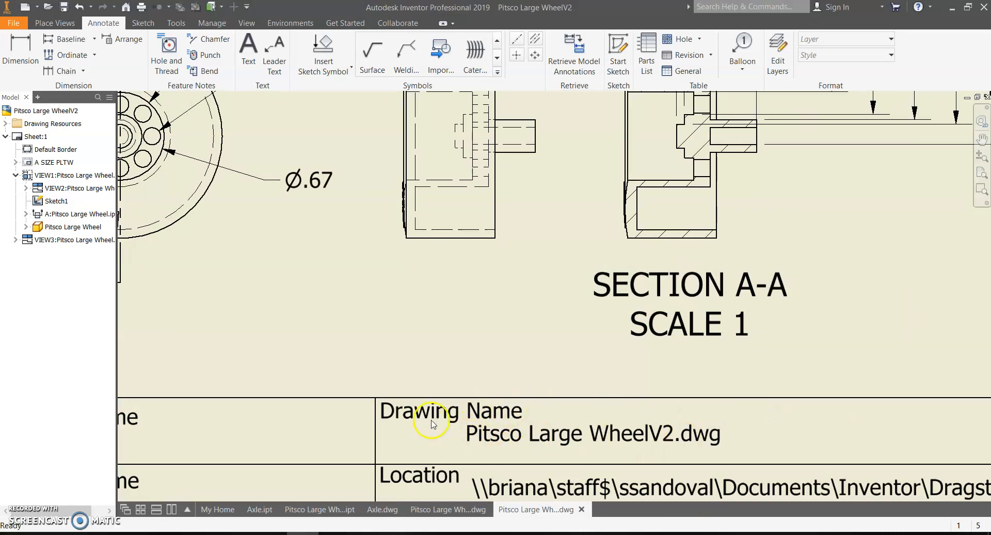
{"action": "scroll", "coordinate": [710, 468], "scroll_direction": "down", "scroll_amount": 5}
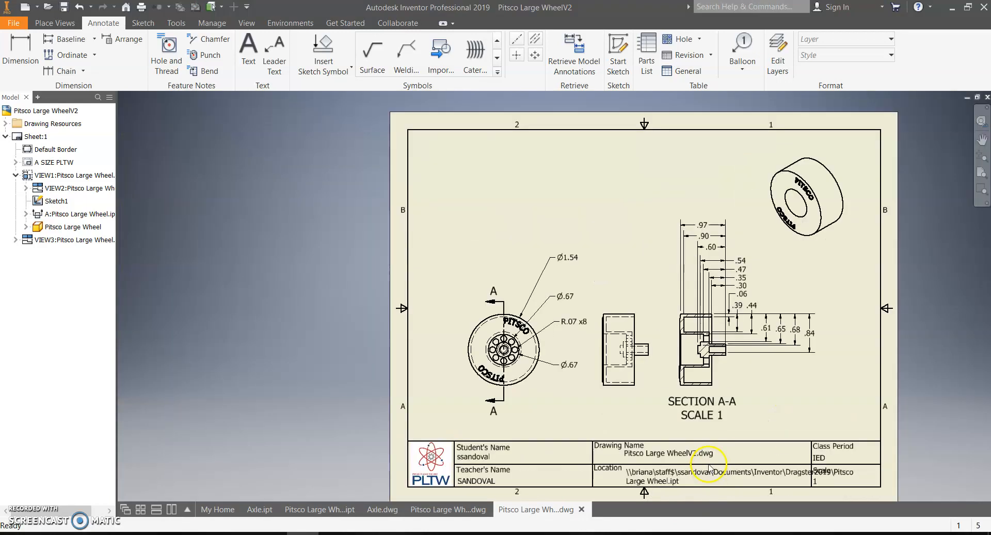
{"action": "mouse_move", "coordinate": [599, 461]}
{"action": "middle_mouse_down"}
{"action": "mouse_move", "coordinate": [486, 433]}
{"action": "mouse_move", "coordinate": [481, 456]}
{"action": "middle_mouse_up"}
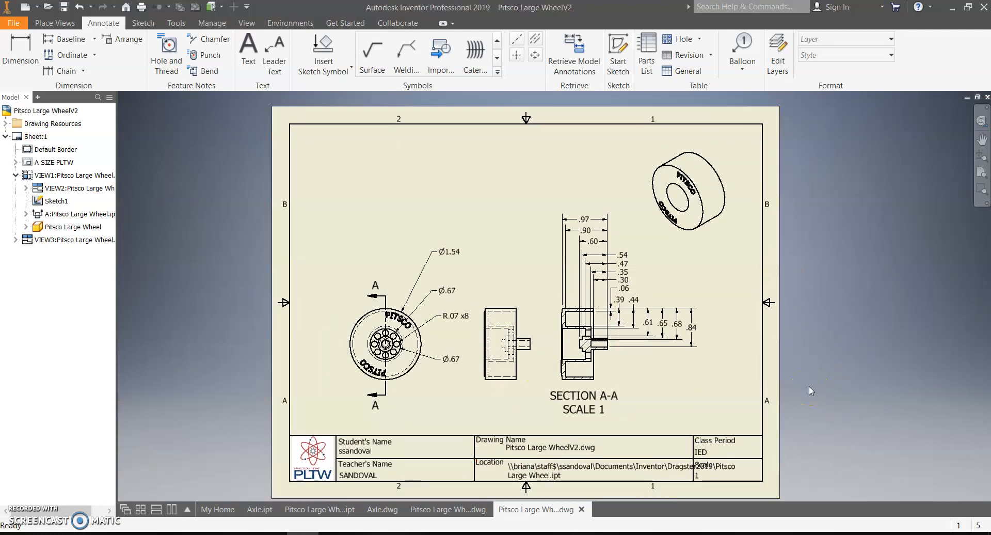
{"action": "left_click", "coordinate": [54, 23]}
Step: Return to the Annotate tools and begin a centerline at section A-A's shaft end
{"action": "left_click", "coordinate": [58, 52]}
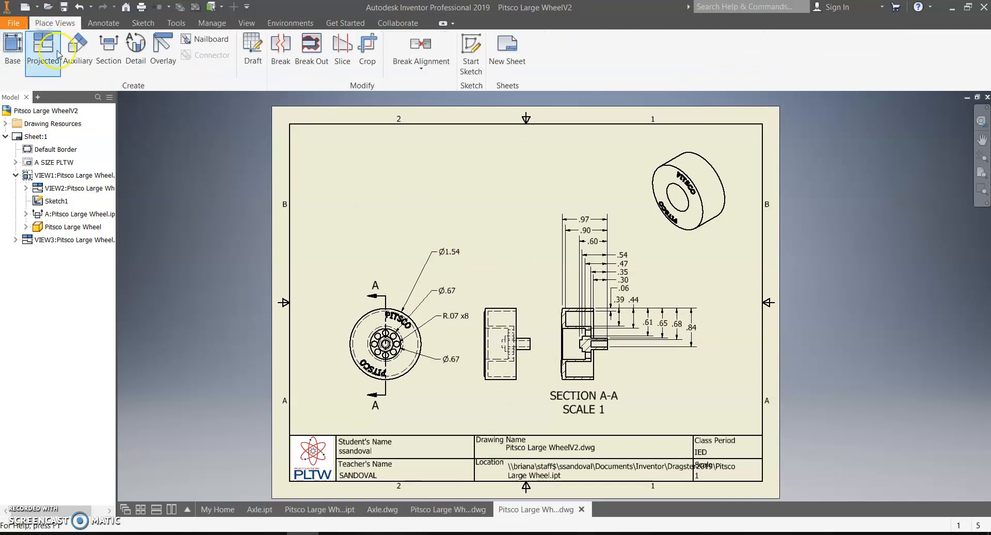
{"action": "left_click", "coordinate": [103, 23]}
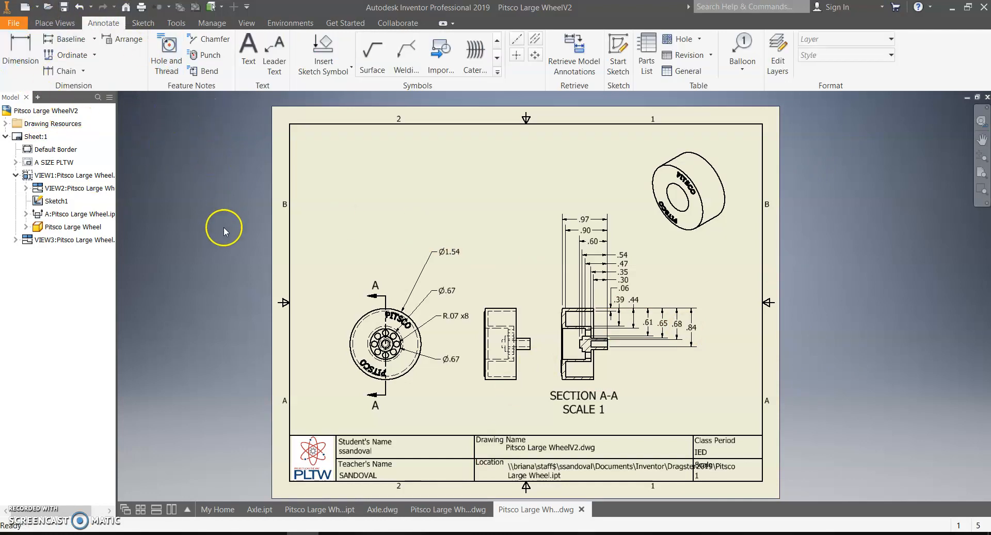
{"action": "left_click", "coordinate": [518, 39]}
{"action": "scroll", "coordinate": [527, 364], "scroll_direction": "up", "scroll_amount": 3}
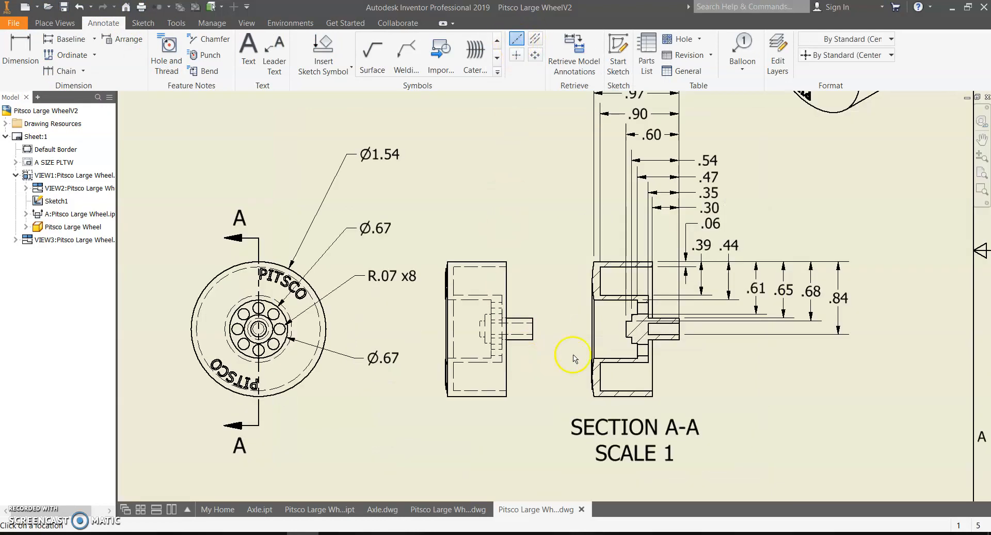
{"action": "scroll", "coordinate": [692, 328], "scroll_direction": "up", "scroll_amount": 3}
{"action": "left_click", "coordinate": [663, 330]}
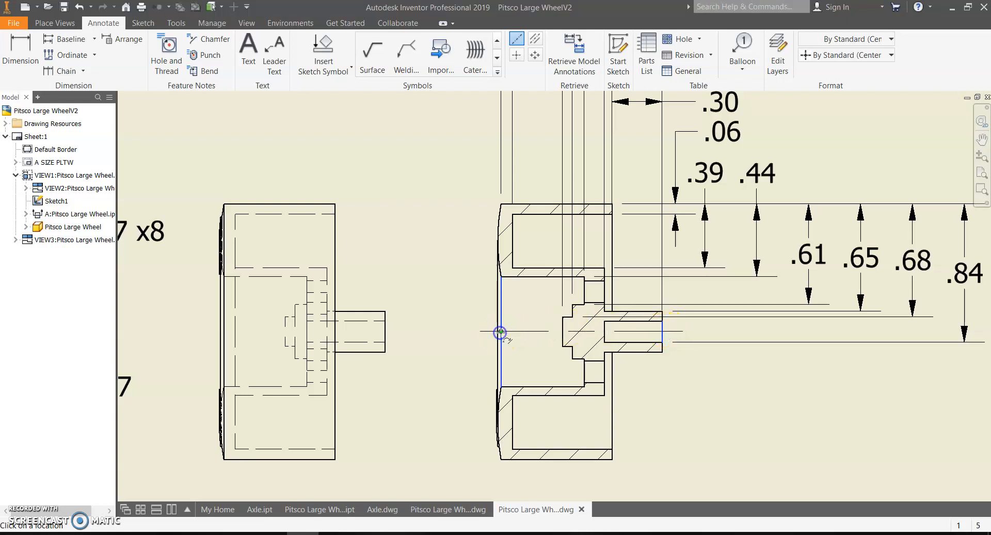
{"action": "scroll", "coordinate": [565, 429], "scroll_direction": "down", "scroll_amount": 5}
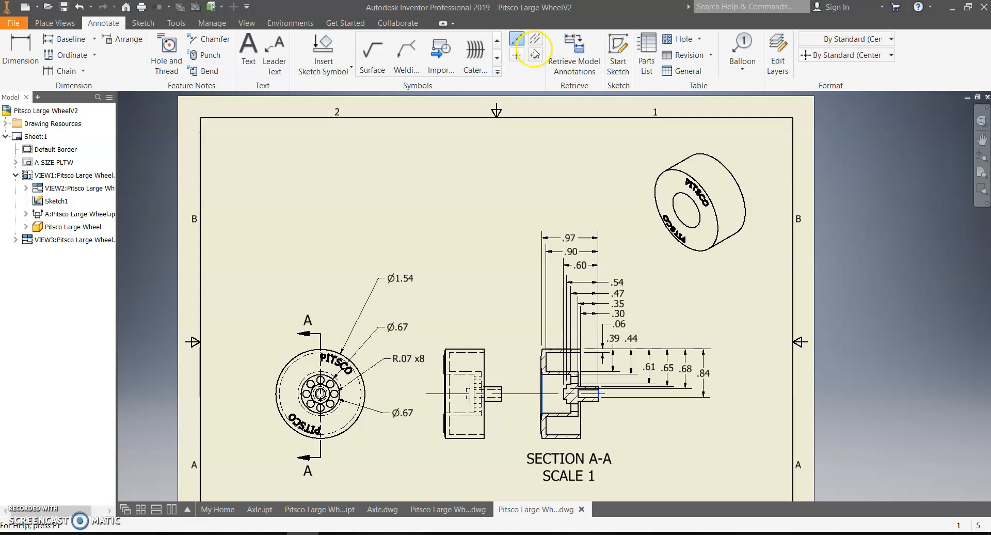
Step: Place a center mark on the wheel's circular front view and finish the command
{"action": "left_click", "coordinate": [517, 55]}
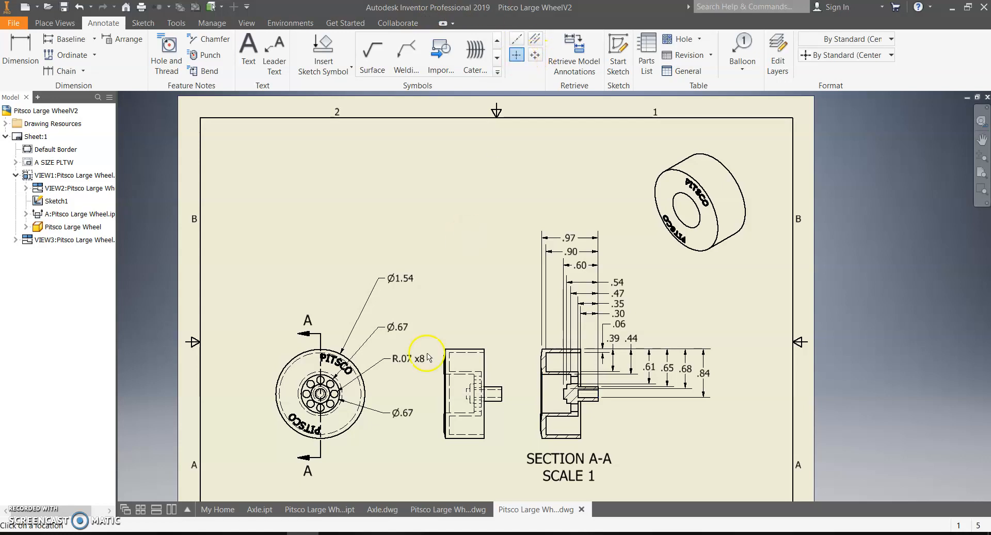
{"action": "scroll", "coordinate": [356, 385], "scroll_direction": "up", "scroll_amount": 3}
{"action": "left_click", "coordinate": [372, 388]}
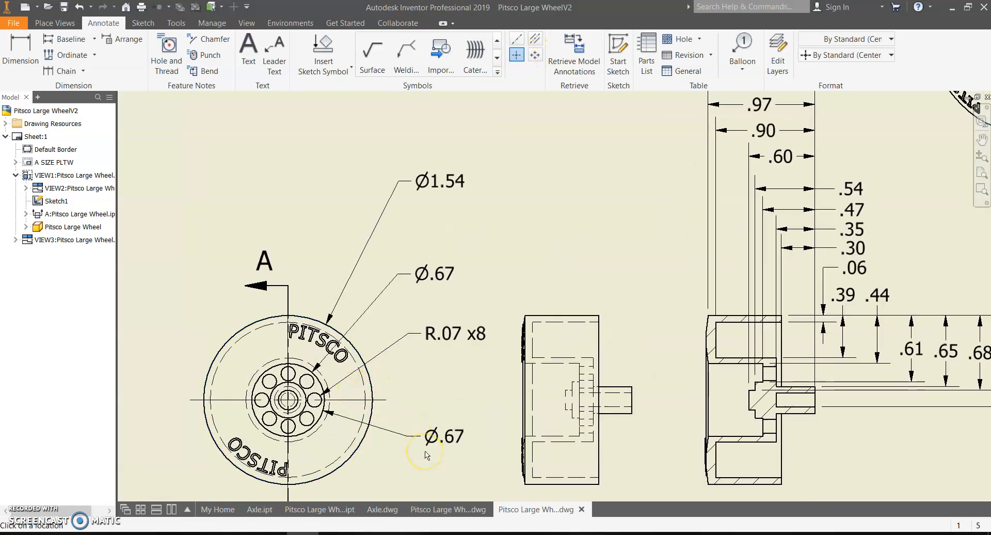
{"action": "right_click", "coordinate": [468, 370]}
{"action": "left_click", "coordinate": [505, 371]}
{"action": "scroll", "coordinate": [482, 409], "scroll_direction": "down", "scroll_amount": 5}
{"action": "middle_click_drag", "start_coordinate": [481, 409], "coordinate": [458, 349]}
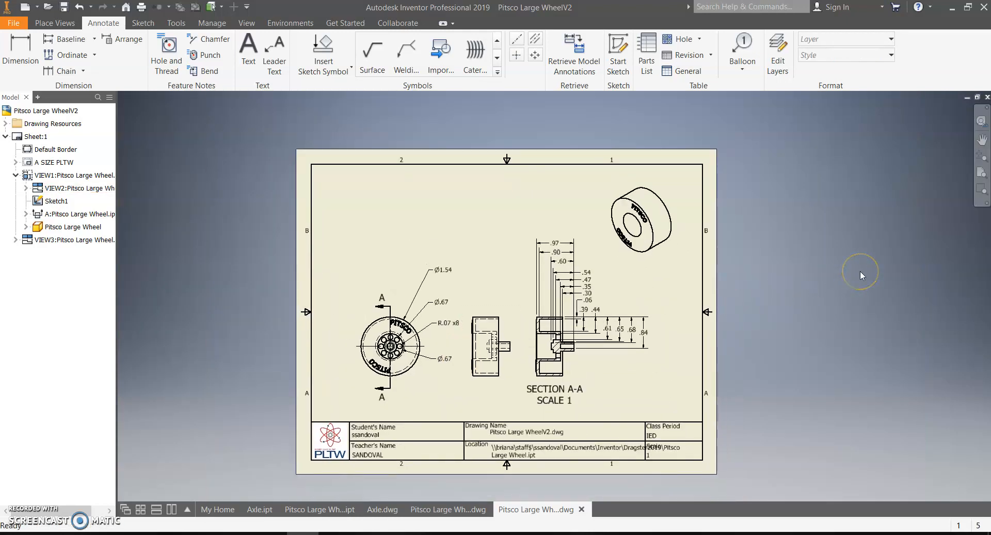